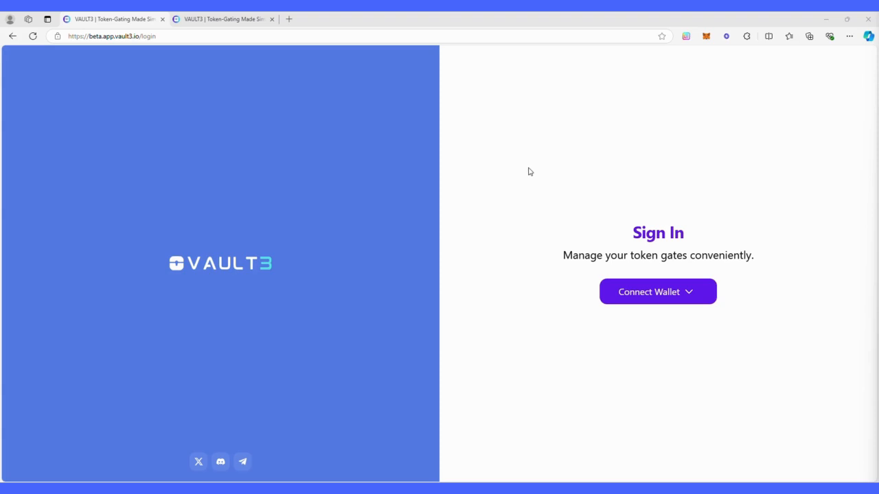
Close the beta login tab, leaving only the app.vault3.io sign-in page open.
drag(89, 39, 135, 40)
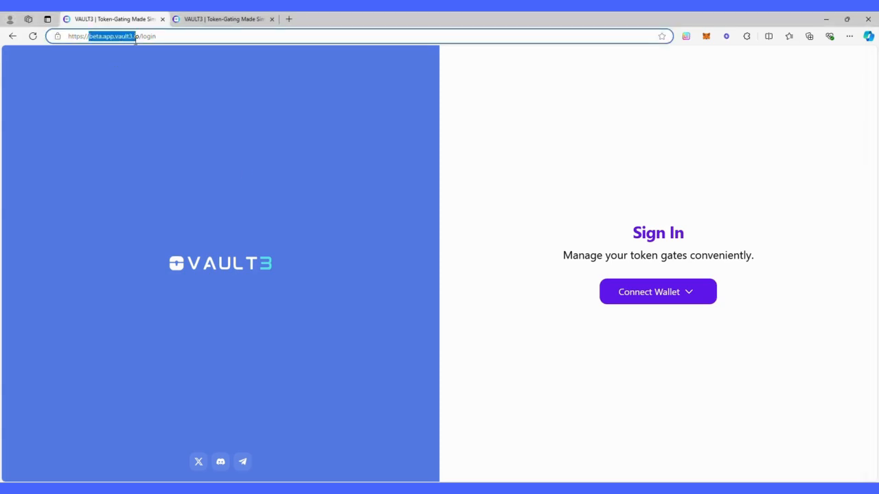
click(173, 40)
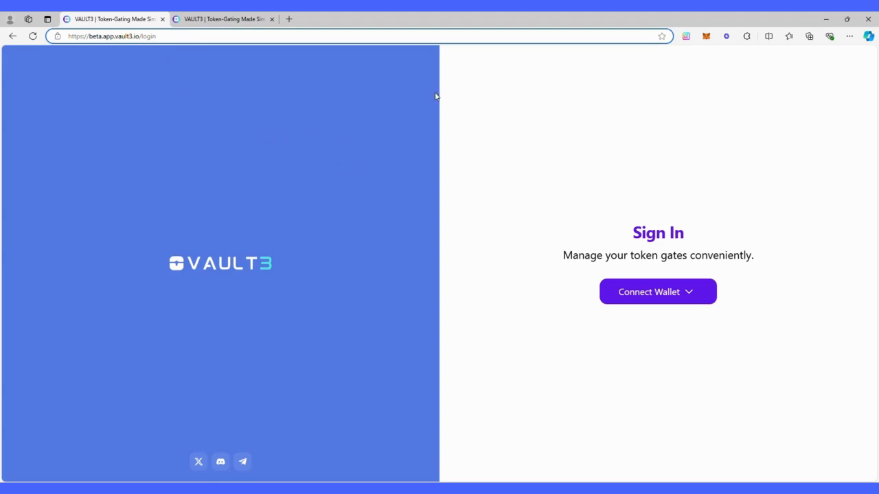
click(162, 19)
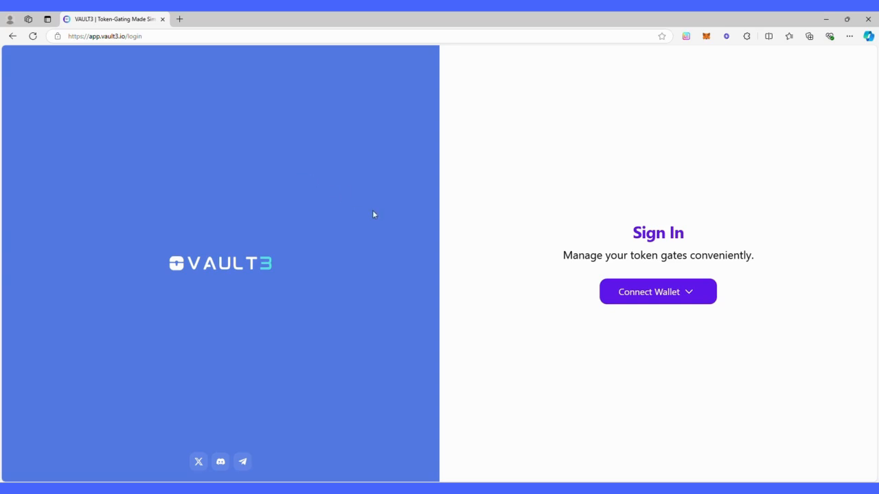
Sign in with Typhon Wallet, approving the signature request and entering the wallet password.
click(700, 292)
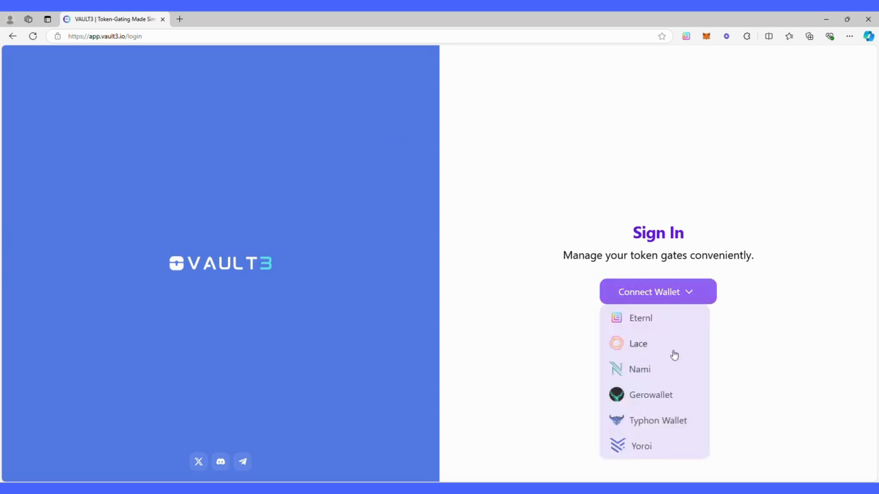
click(654, 420)
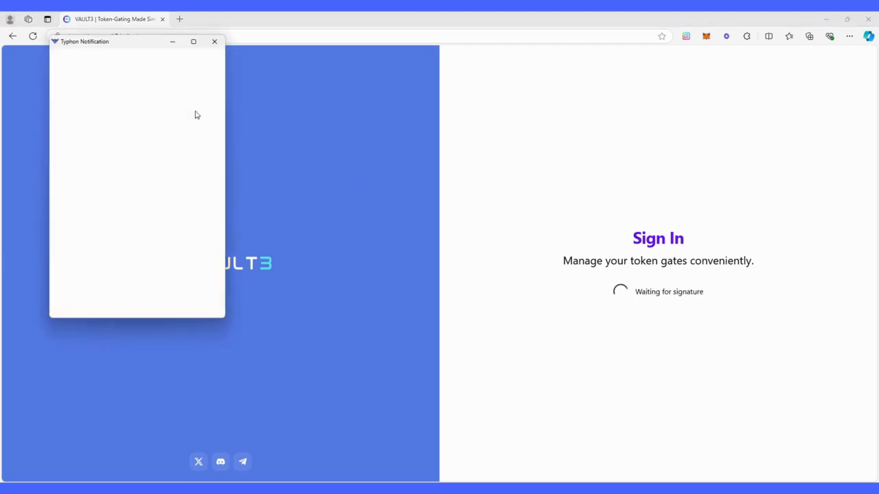
click(180, 304)
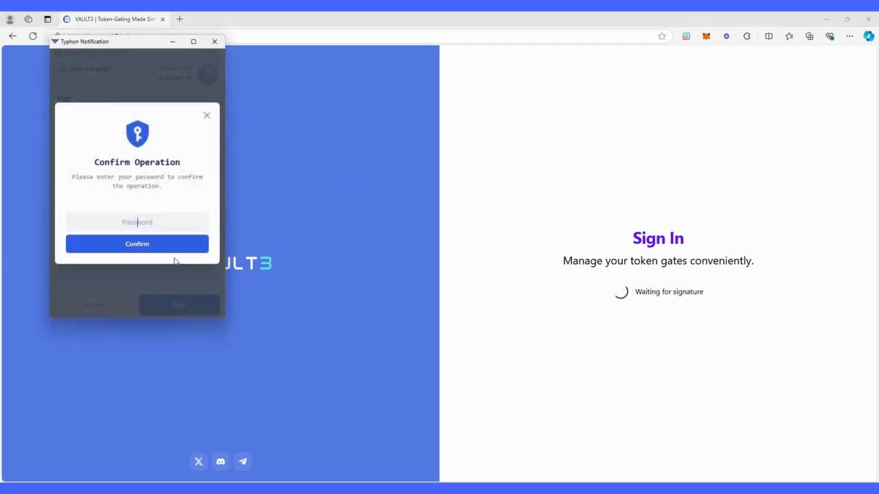
text(••••••••)
key(Return)
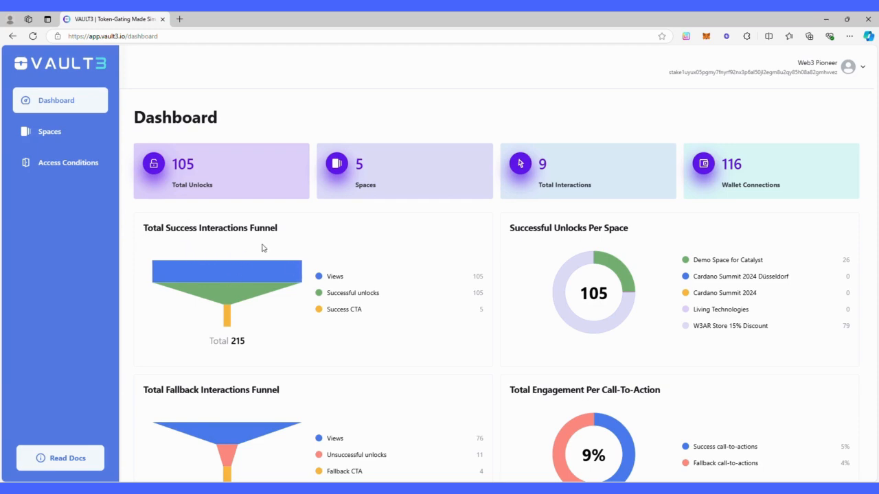
scroll(206, 226, down, 1)
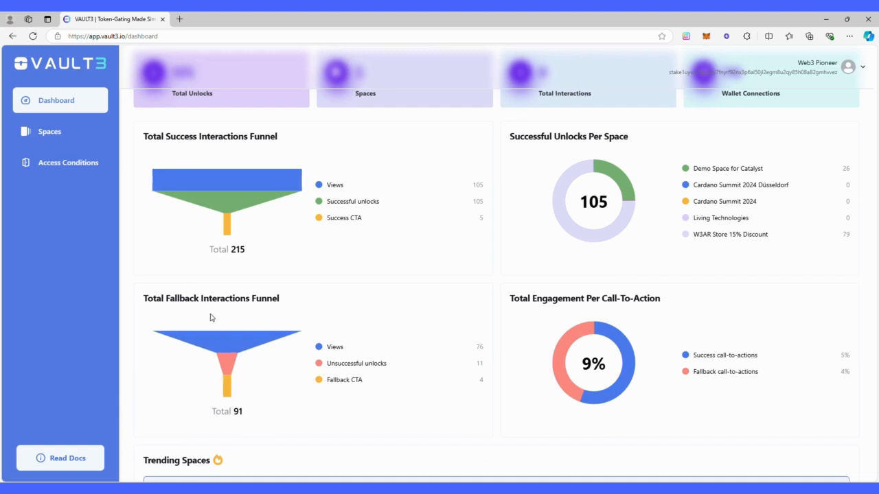
scroll(370, 288, up, 1)
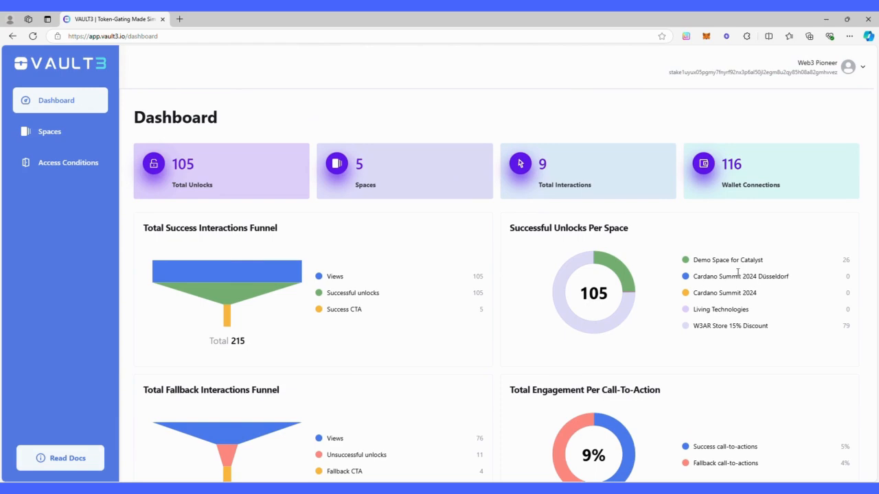
scroll(738, 273, down, 1)
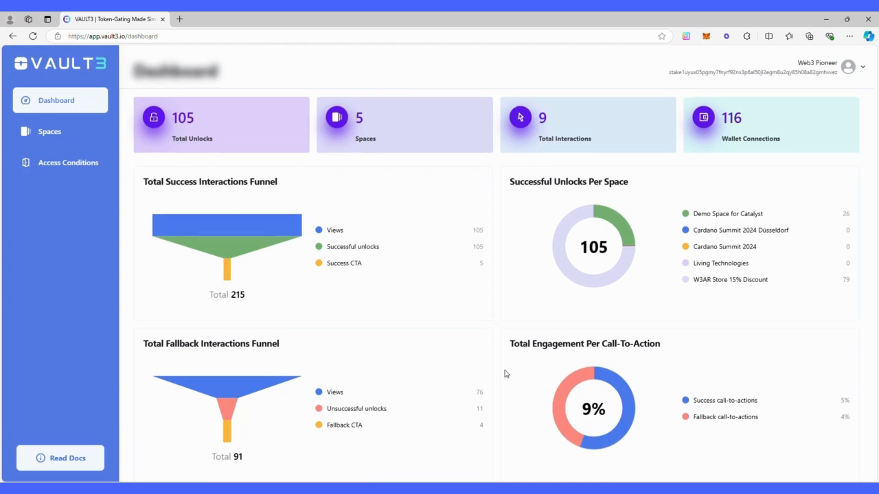
scroll(505, 373, down, 2)
scroll(501, 368, down, 2)
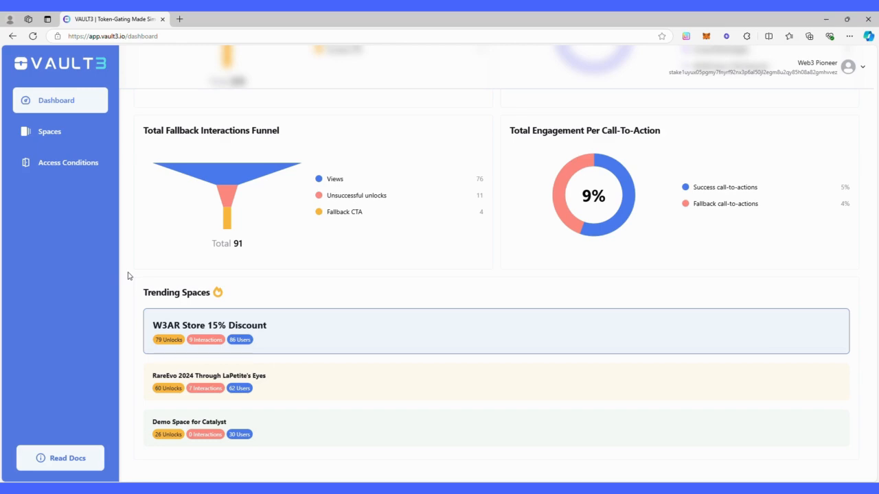
scroll(130, 272, up, 4)
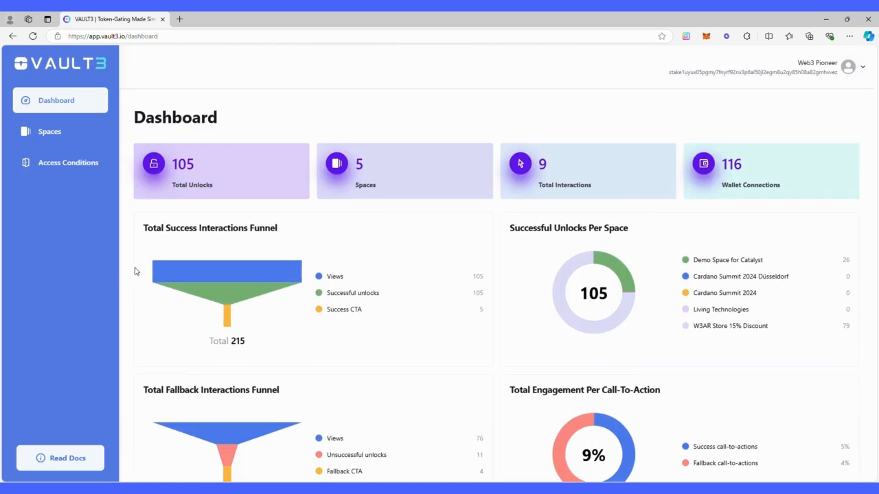
Delete the existing My Wallet access condition.
click(60, 171)
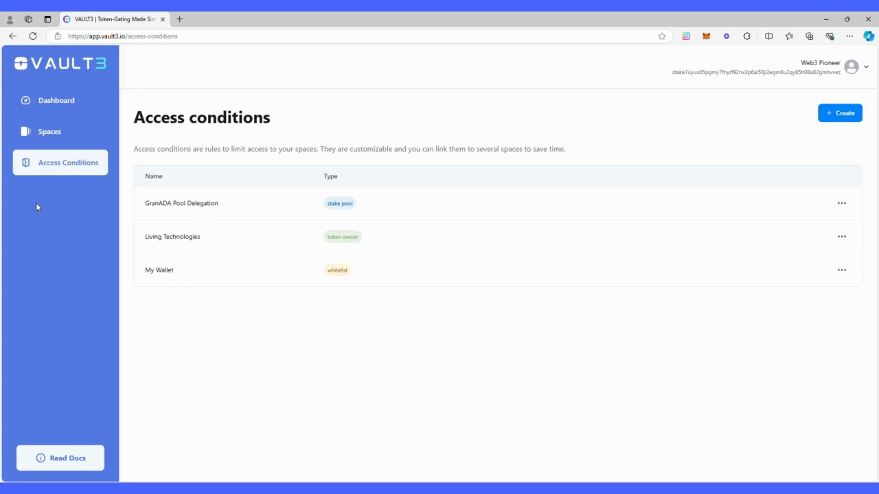
click(841, 269)
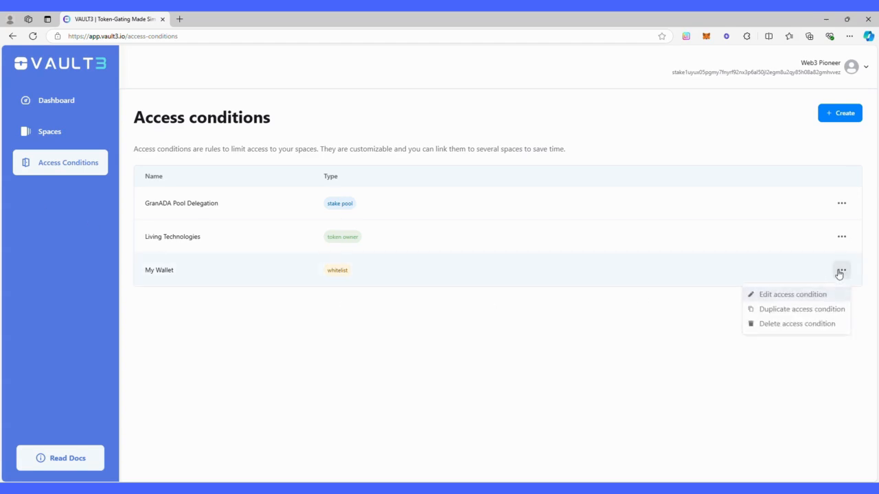
click(790, 324)
click(466, 290)
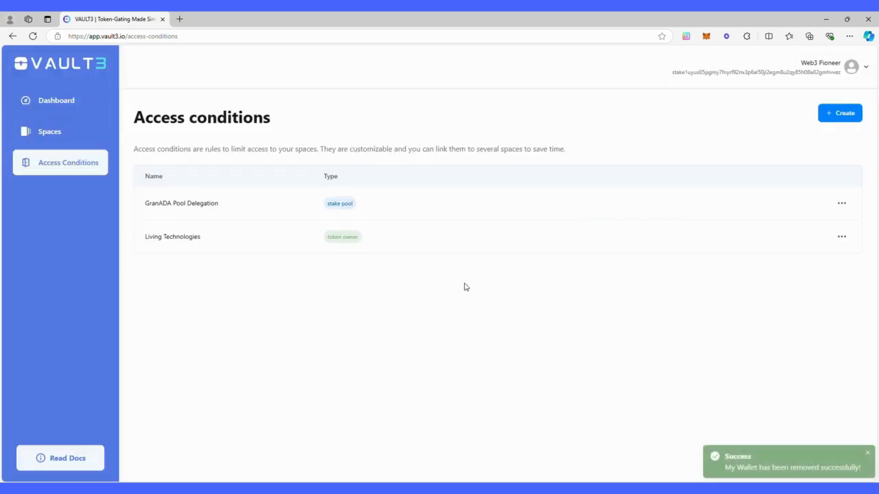
Create a whitelist condition named My Wallet holding the account's stake address.
click(854, 118)
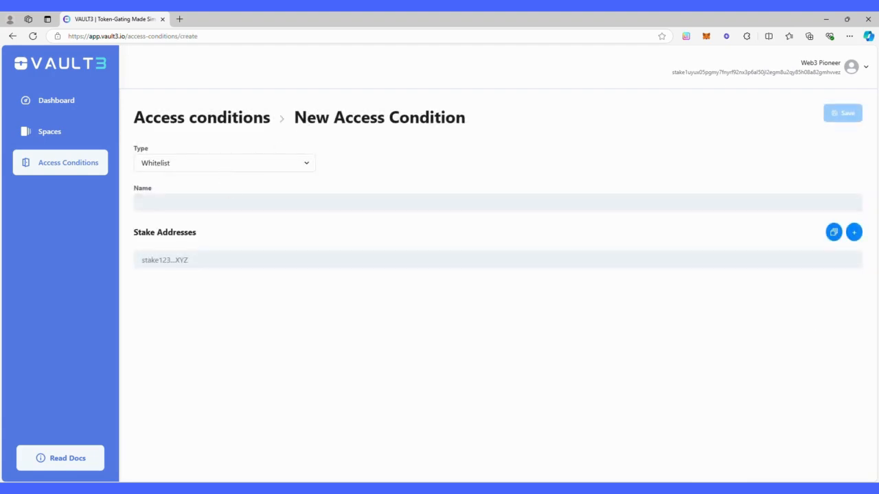
click(199, 201)
text(stake1uyux05pgmy7fnyrf92nx3p6al50jl2egm8u2qy85h08a82gmhvvez)
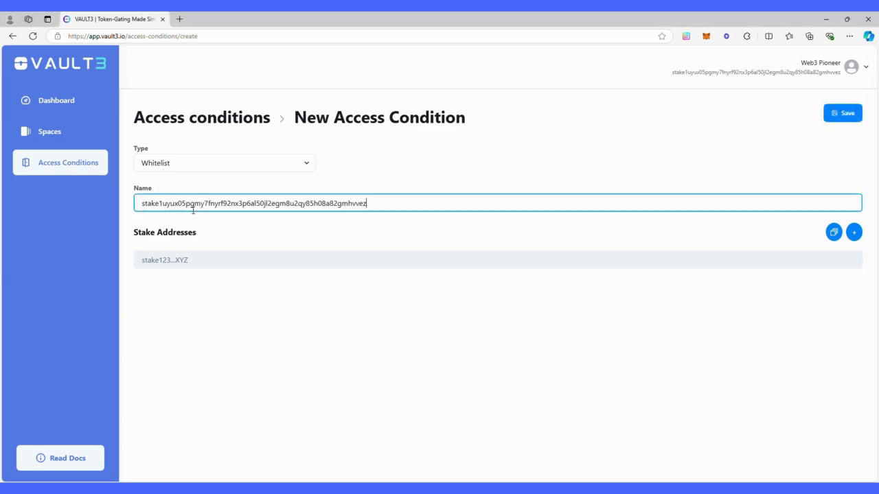
double_click(187, 203)
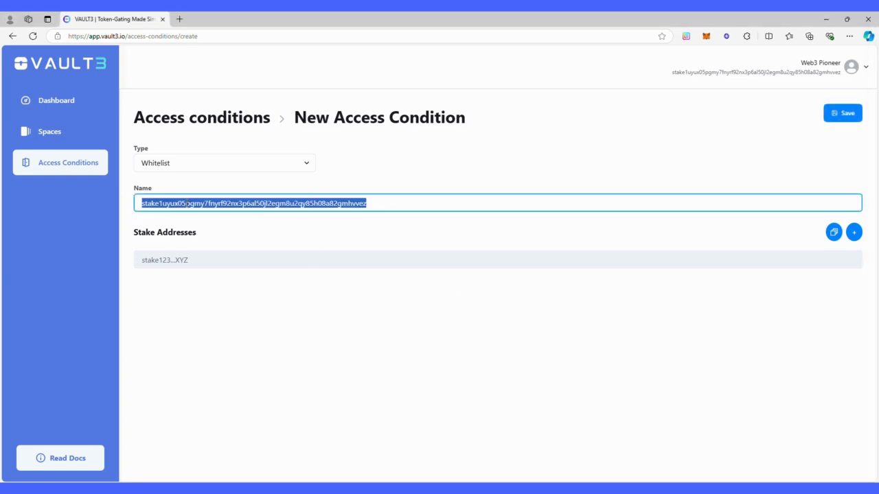
key(ctrl+x)
click(182, 260)
key(ctrl+v)
click(184, 200)
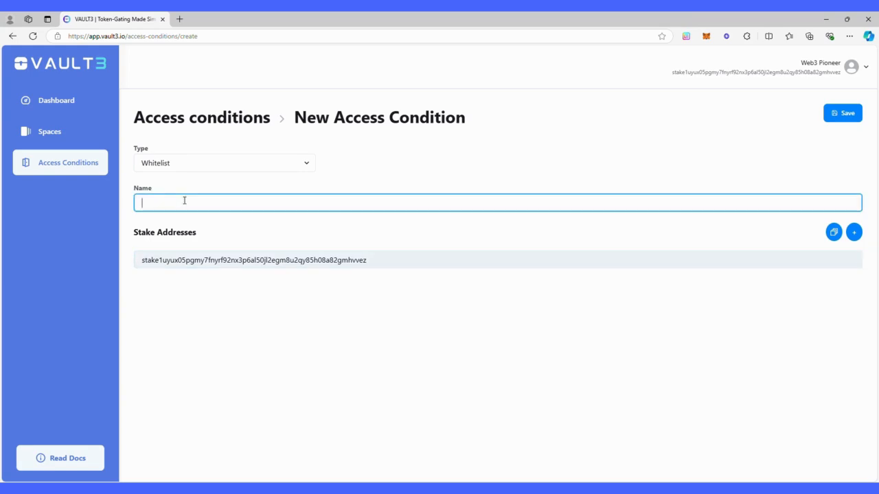
text(My Wallet)
click(841, 114)
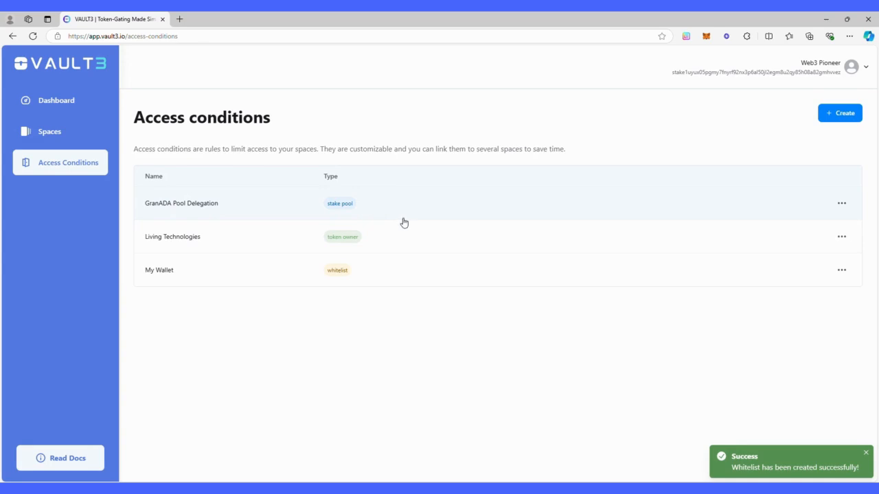
click(840, 113)
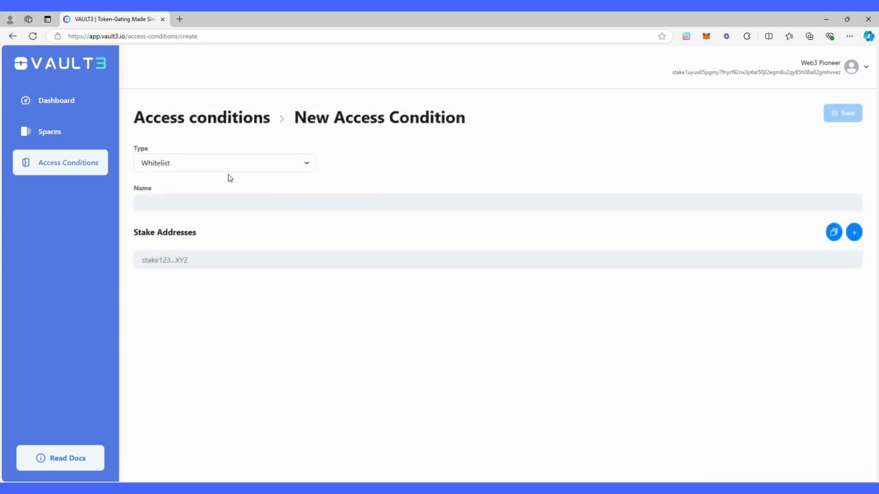
Try a Token Owner condition with a minimum token amount of 1.
click(236, 169)
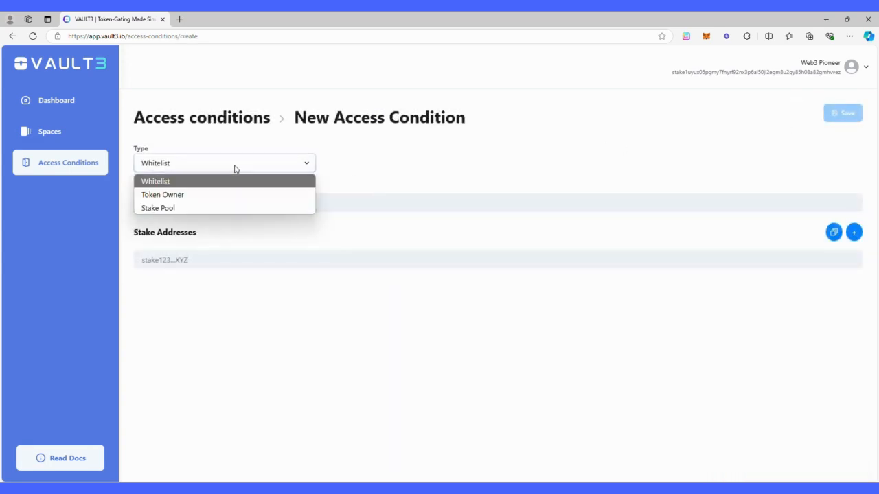
click(176, 195)
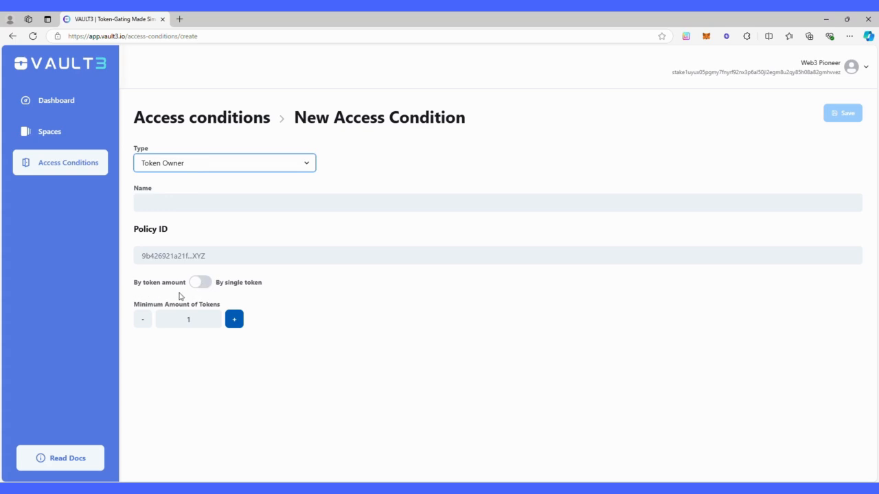
click(206, 319)
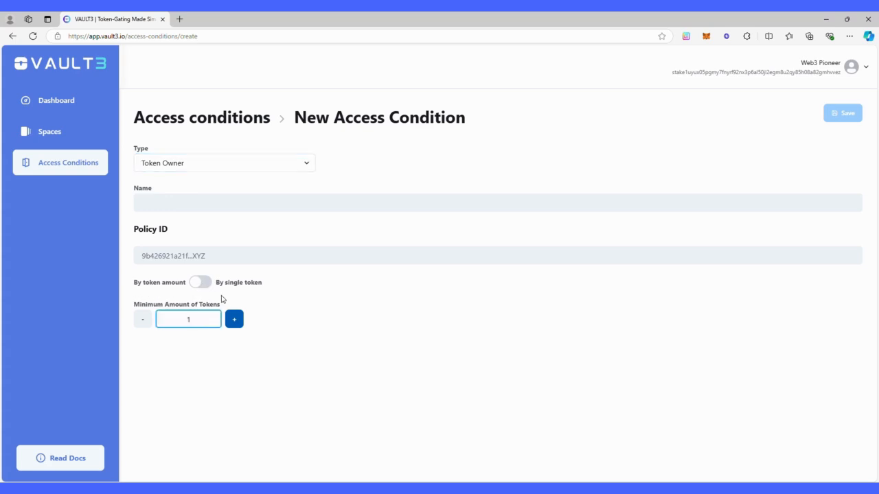
text(000)
drag(196, 319, 185, 320)
key(BackSpace)
Switch to requiring specific single tokens and view the bulk asset fingerprint entry, then dismiss it.
click(201, 282)
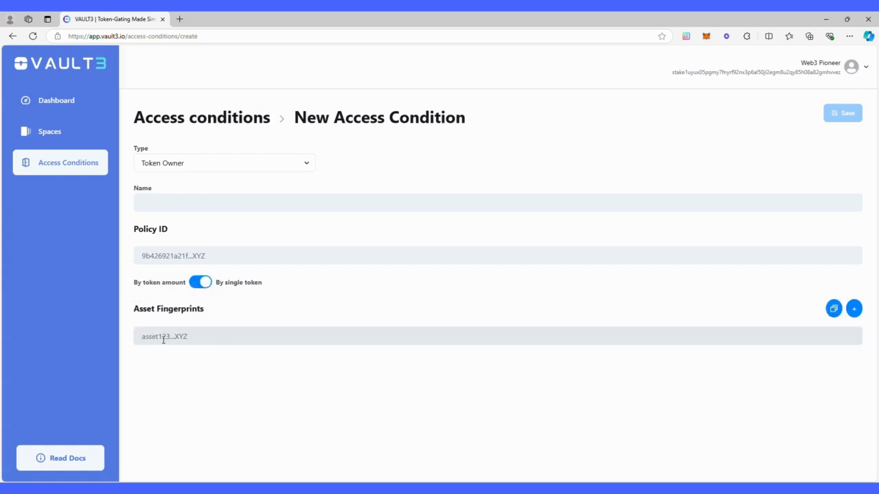
click(834, 308)
click(375, 308)
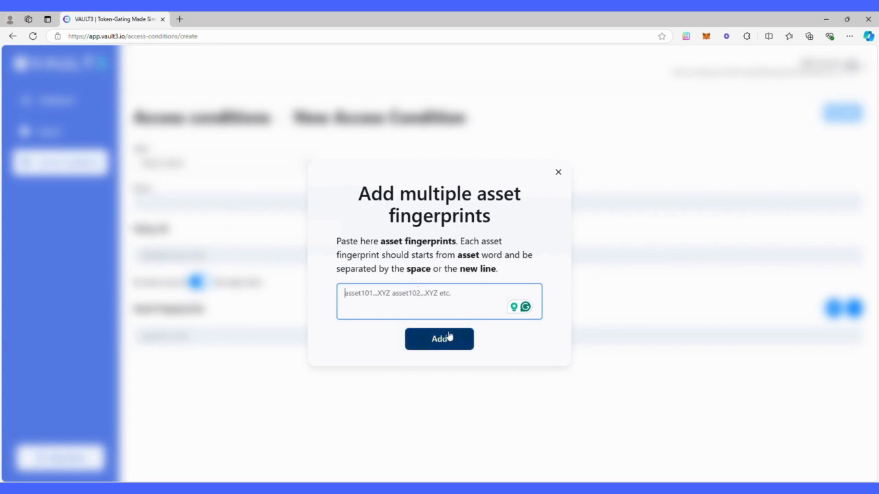
click(558, 172)
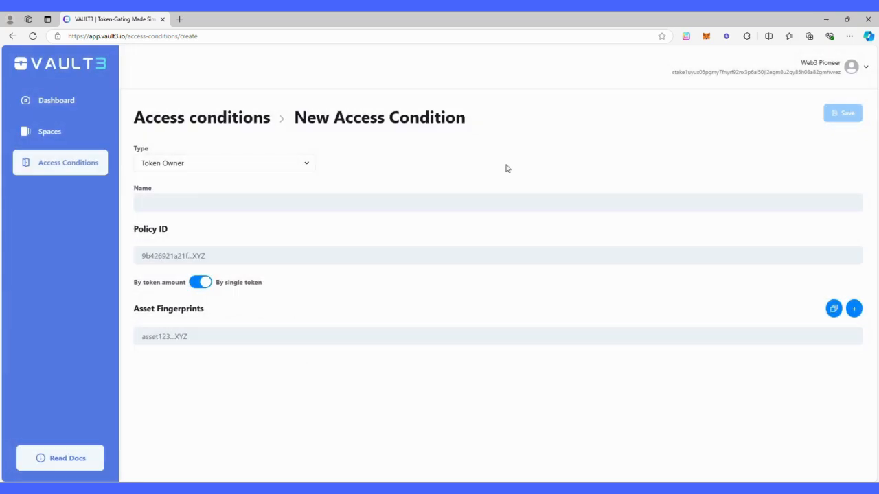
Change the condition type to Stake Pool, then return to Access Conditions without saving.
click(173, 166)
click(180, 208)
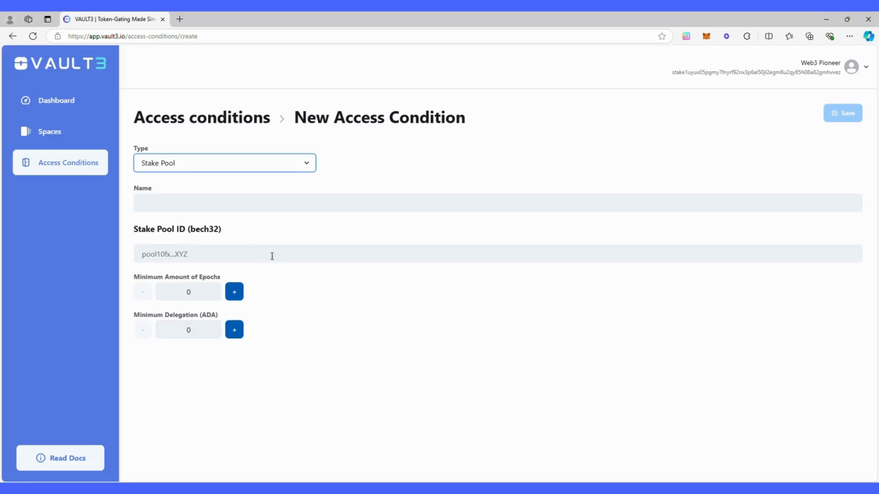
click(61, 166)
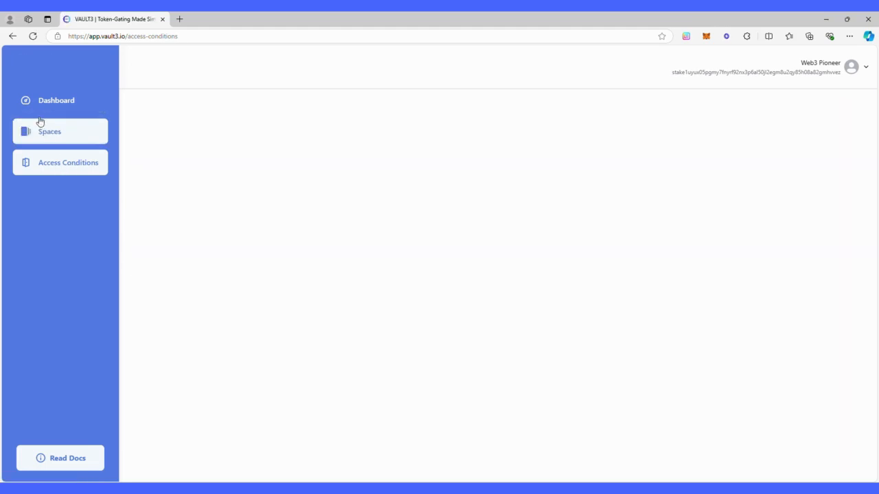
Open the Spaces list and show the actions menu for Living Technologies.
click(61, 131)
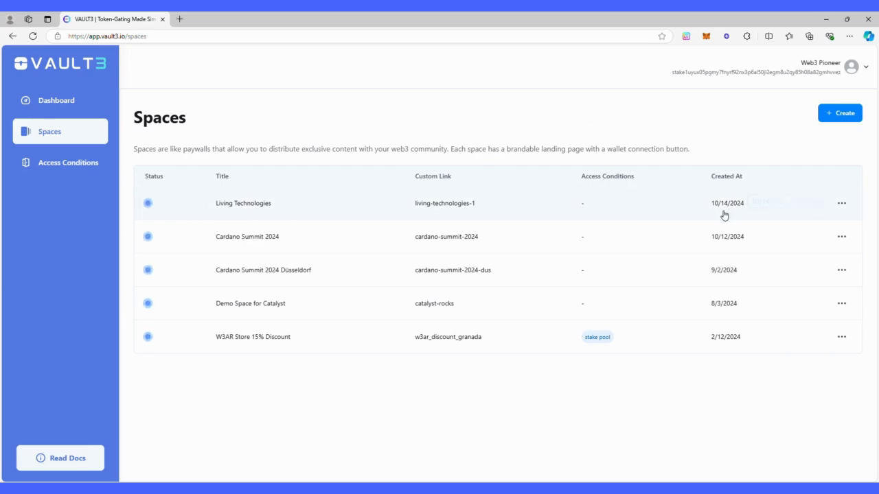
click(844, 205)
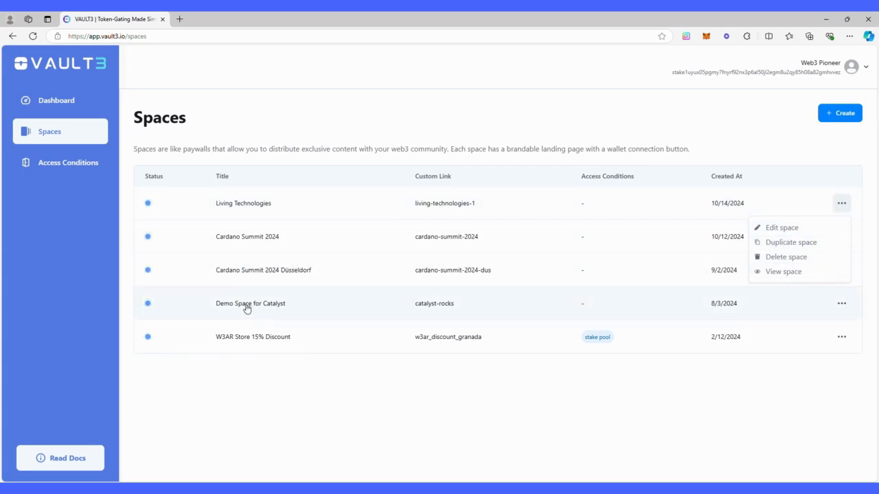
Save a new space titled Test Gate with custom link test-gate, description left empty.
click(490, 386)
click(845, 112)
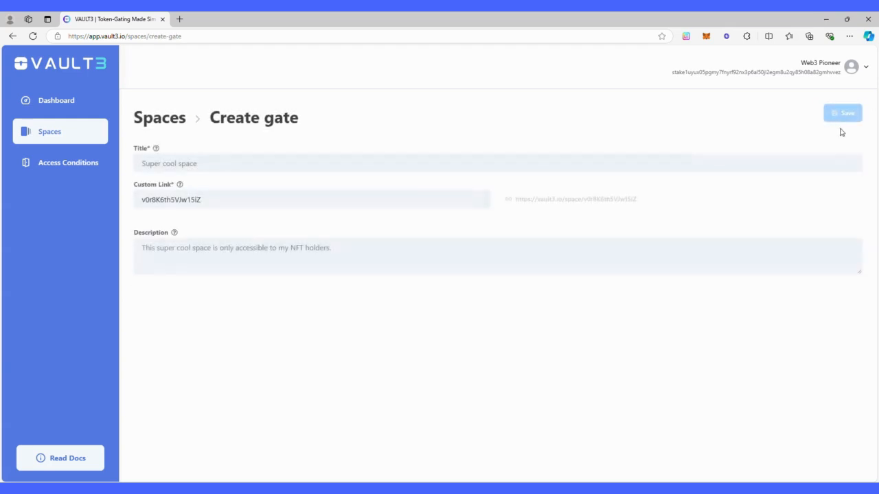
click(300, 160)
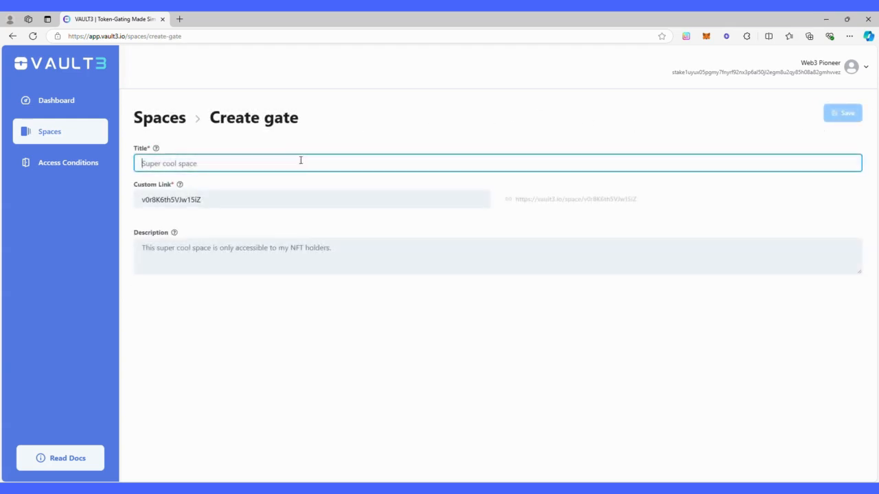
text(Test Gate)
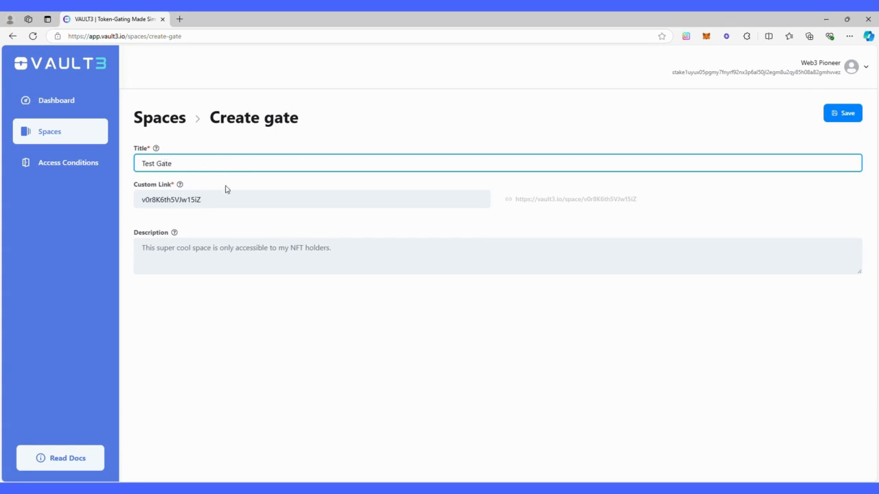
drag(208, 200, 126, 202)
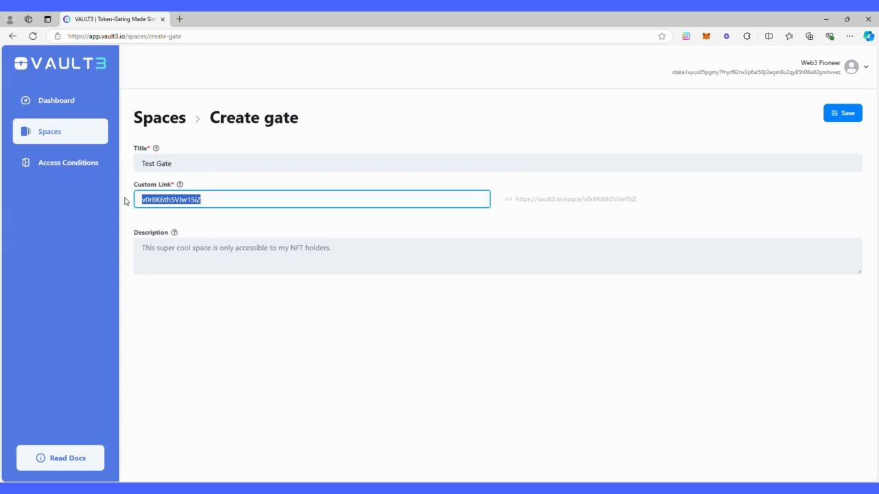
text(test-gate)
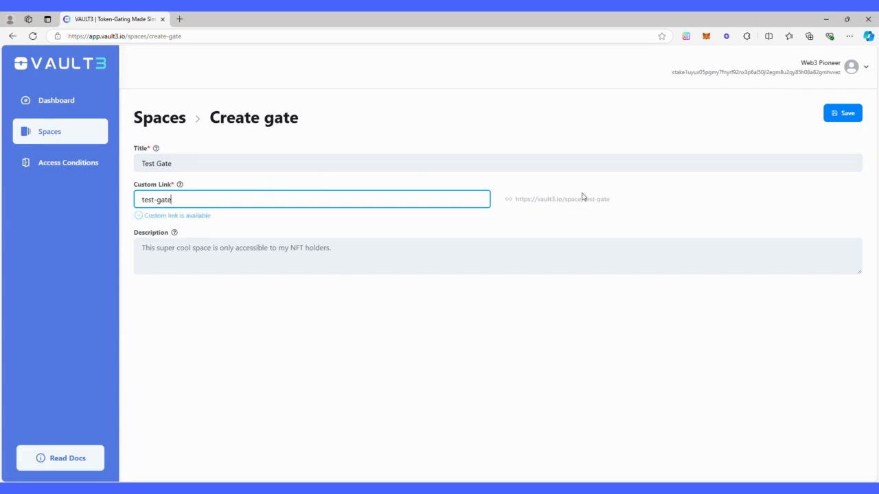
click(177, 260)
click(249, 230)
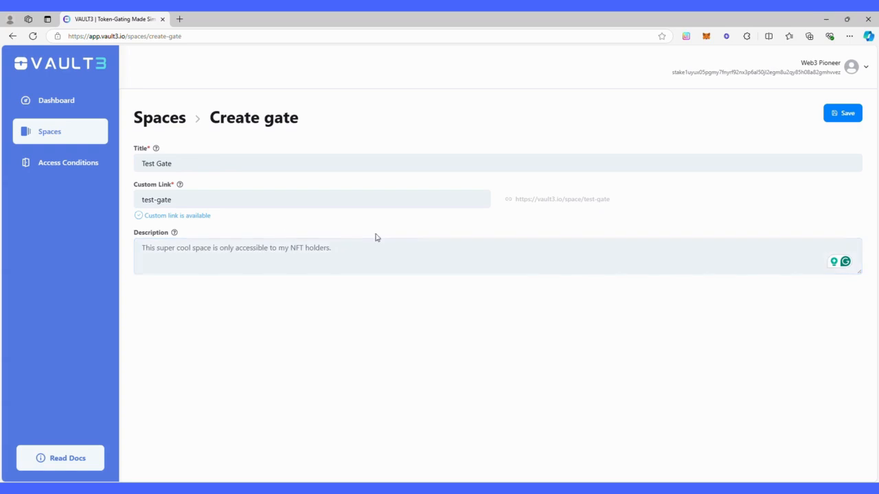
click(831, 117)
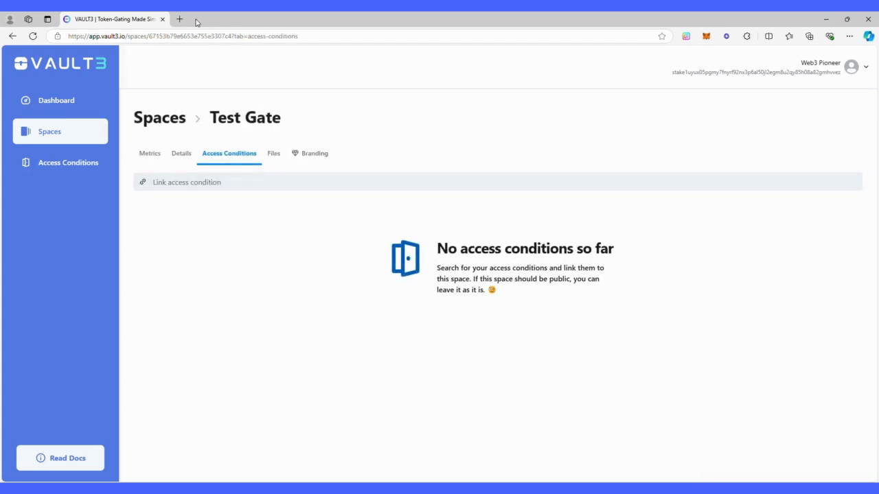
Link the My Wallet access condition to the Test Gate space.
double_click(175, 36)
click(320, 94)
click(361, 181)
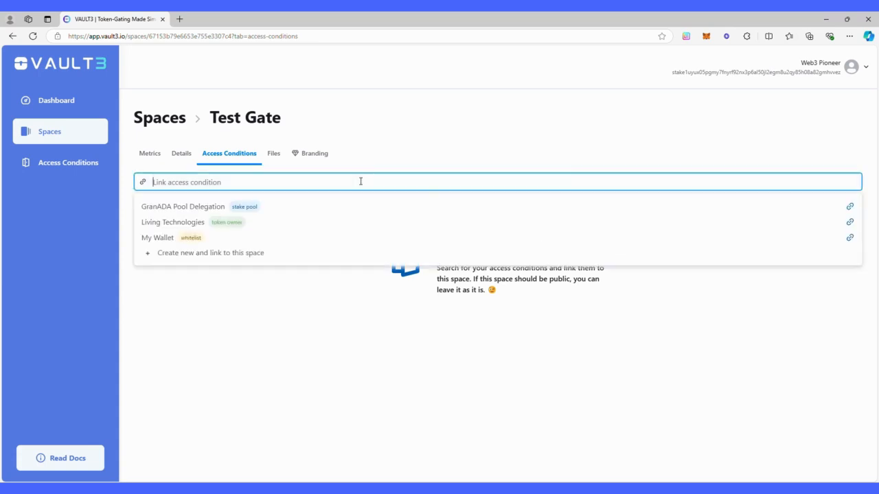
click(223, 239)
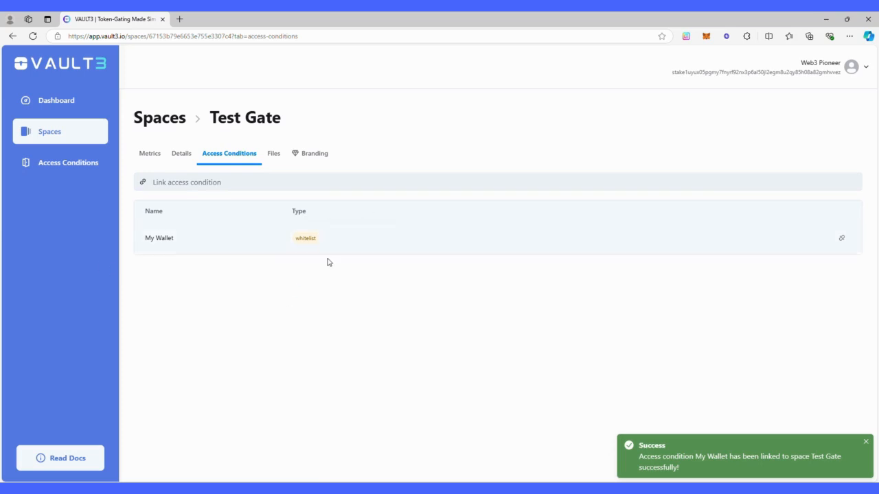
Link GranADA Pool Delegation, then unlink it again.
click(226, 182)
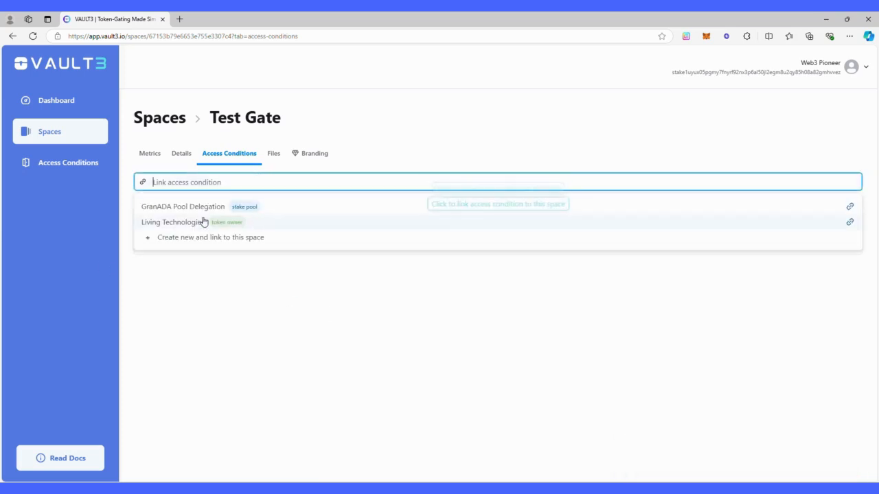
click(208, 206)
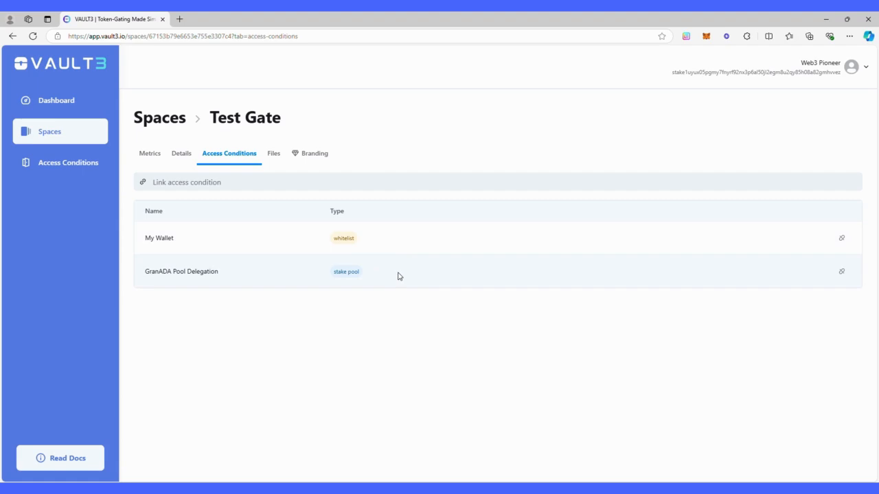
click(841, 272)
click(492, 288)
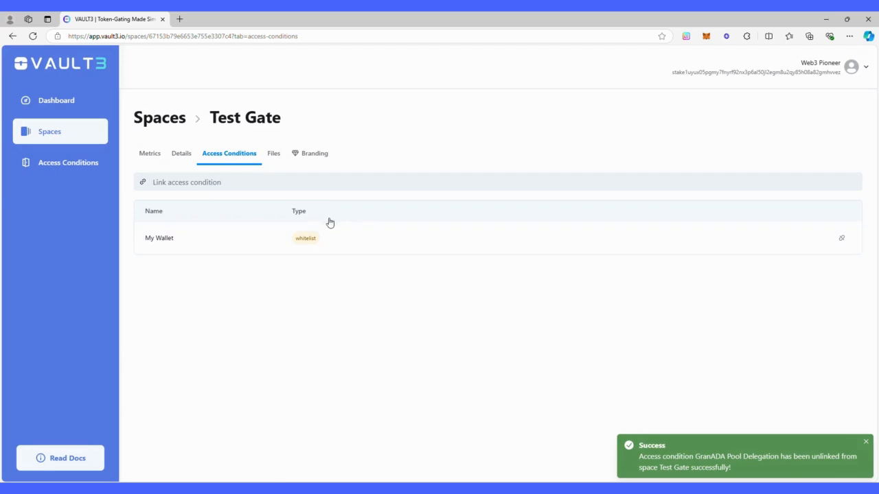
Upload Entropi Labs Logo.png to Test Gate's Files and preview it.
click(272, 154)
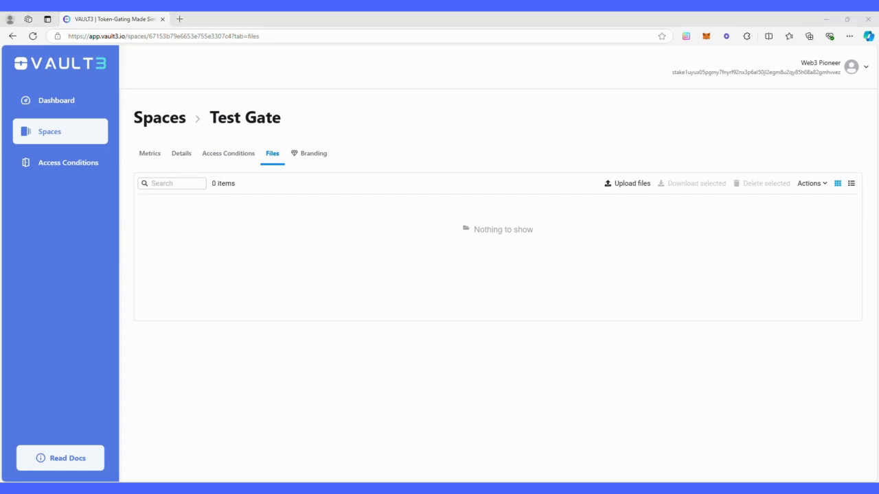
drag(418, 275, 401, 254)
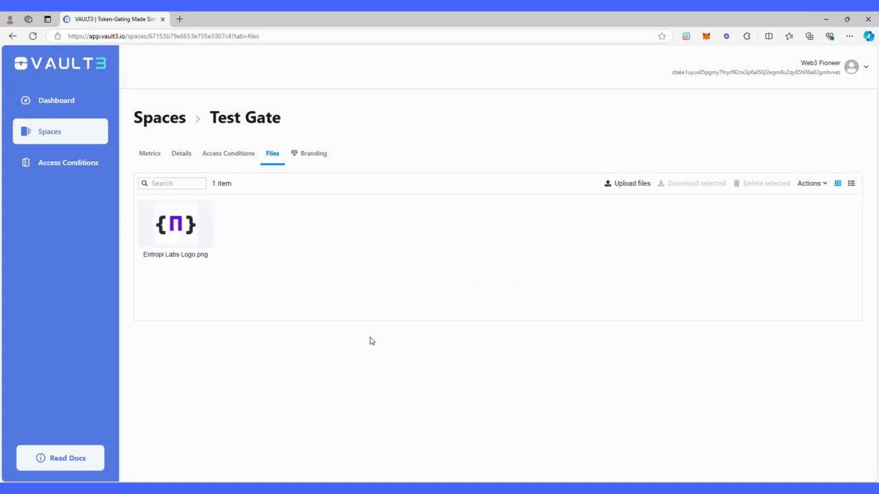
click(624, 186)
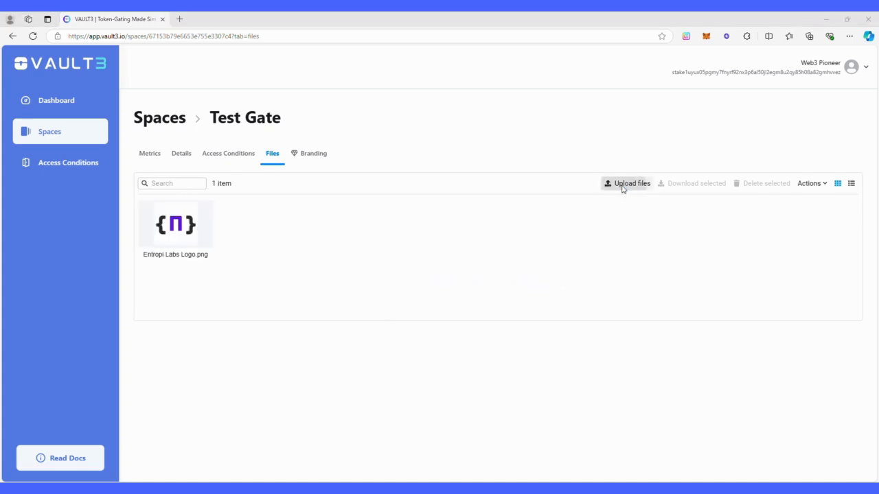
click(500, 18)
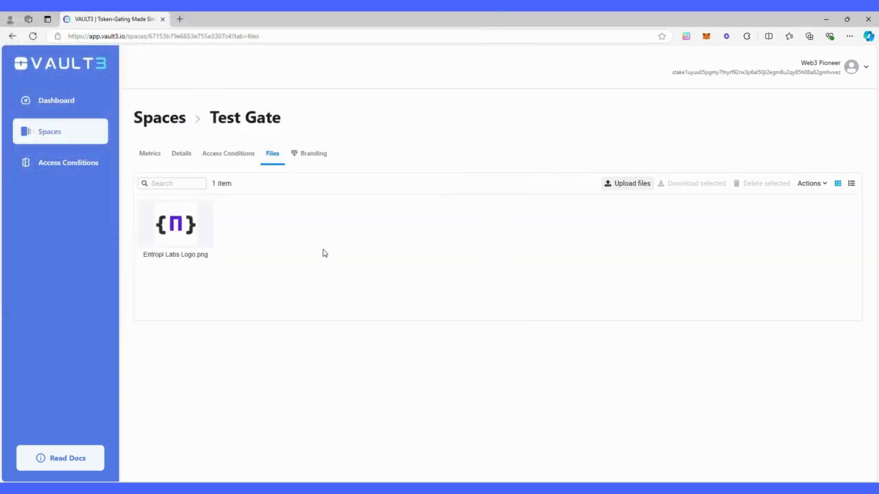
double_click(190, 247)
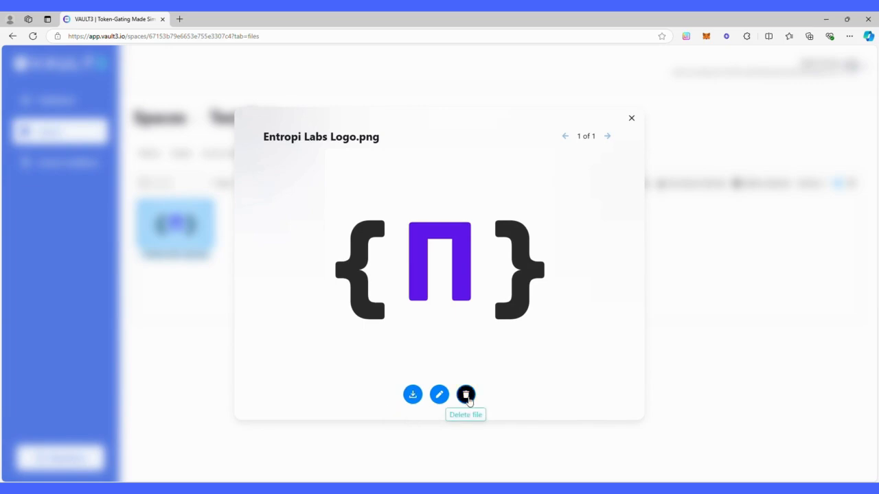
click(631, 119)
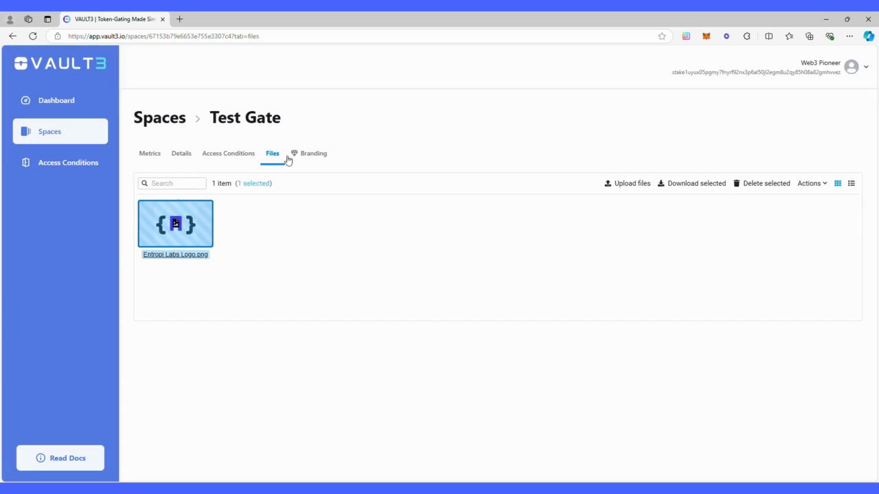
click(309, 157)
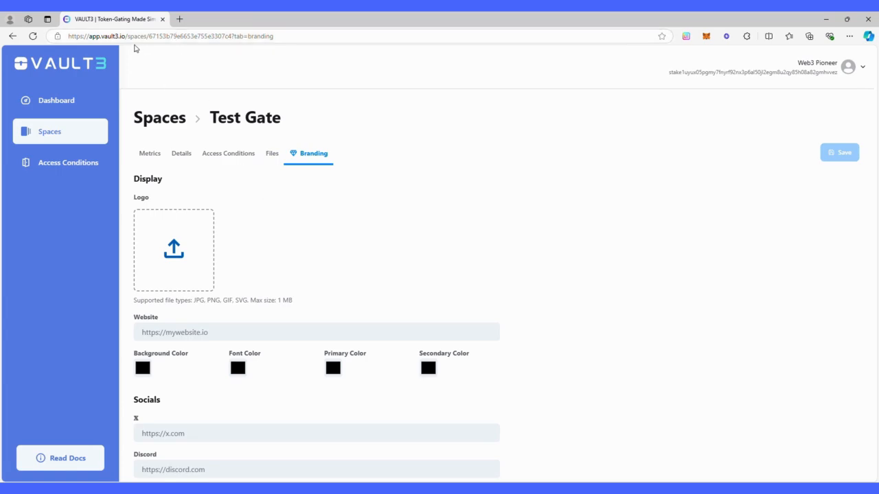
Open Test Gate's copied public link in a new tab, then return to the dashboard tab.
click(173, 155)
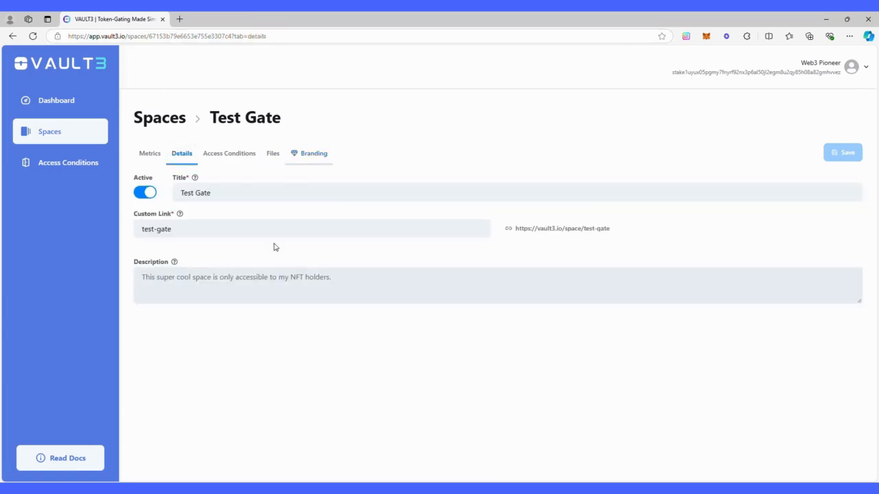
click(541, 228)
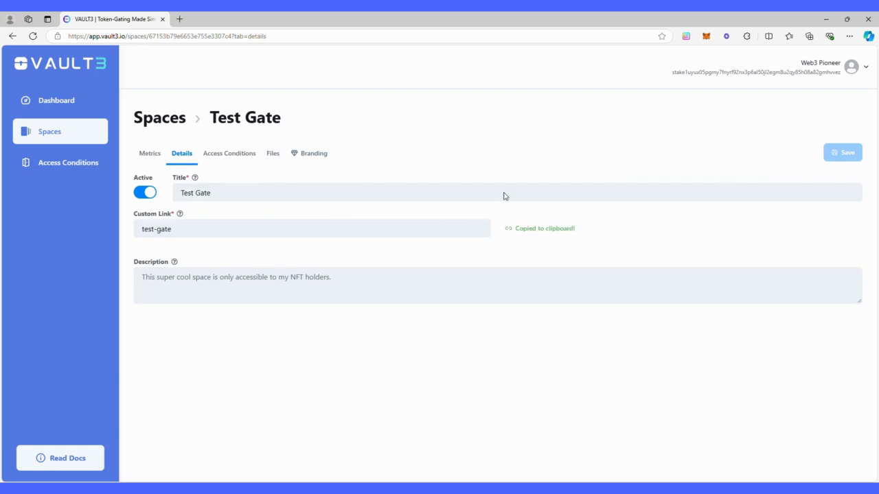
click(179, 18)
key(ctrl+v)
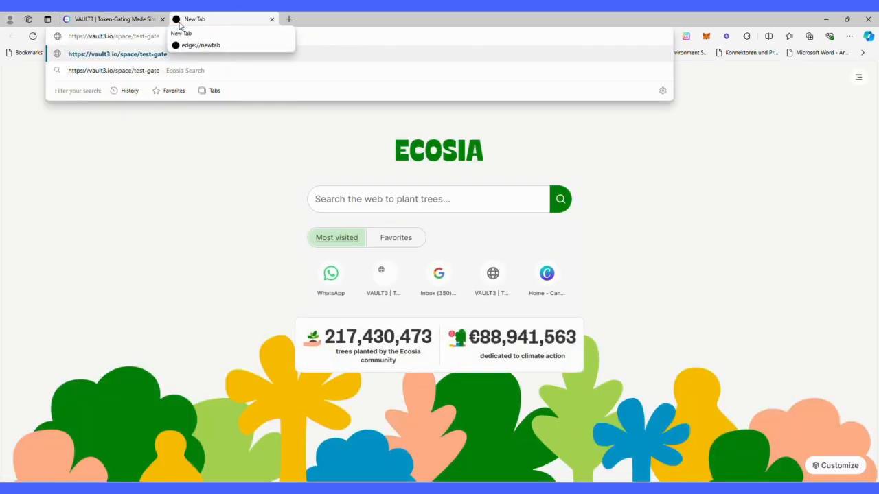
key(Return)
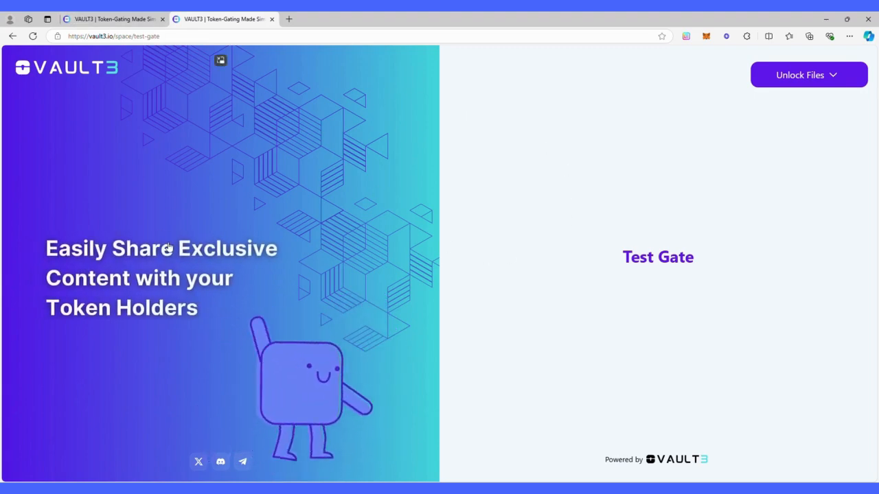
click(105, 20)
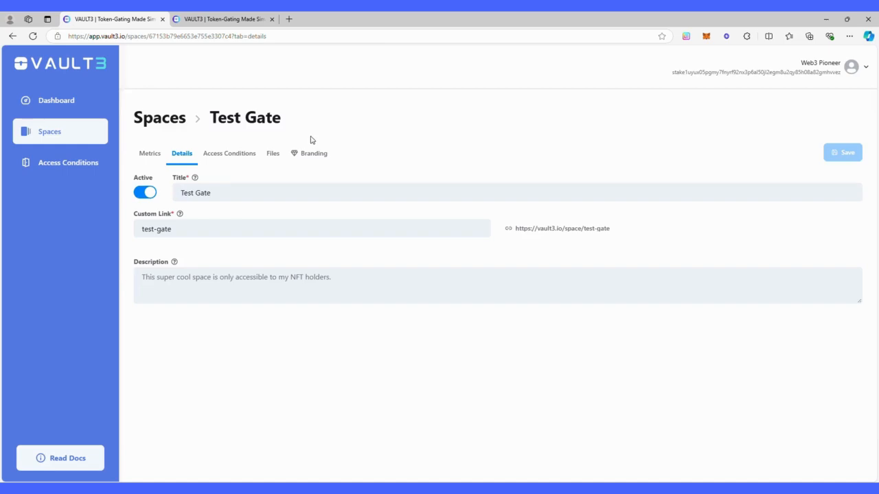
Upload the logo image and enter vault3.io as the space's website.
click(326, 154)
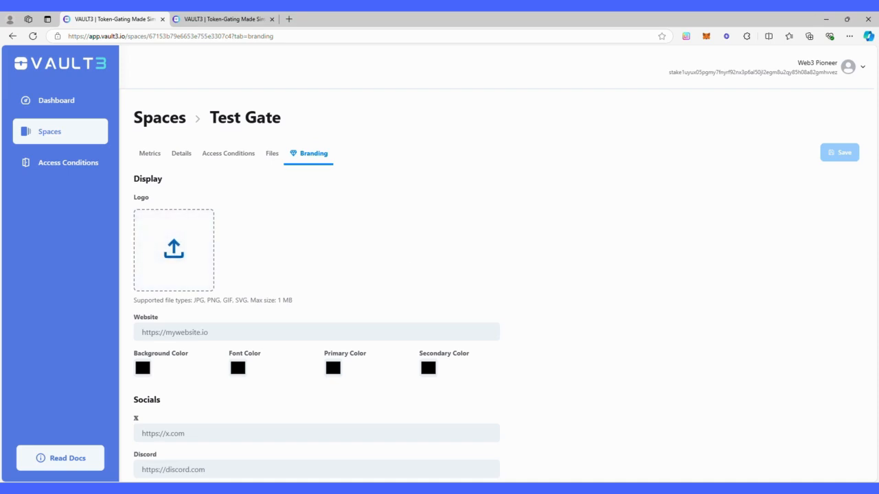
drag(629, 262, 193, 264)
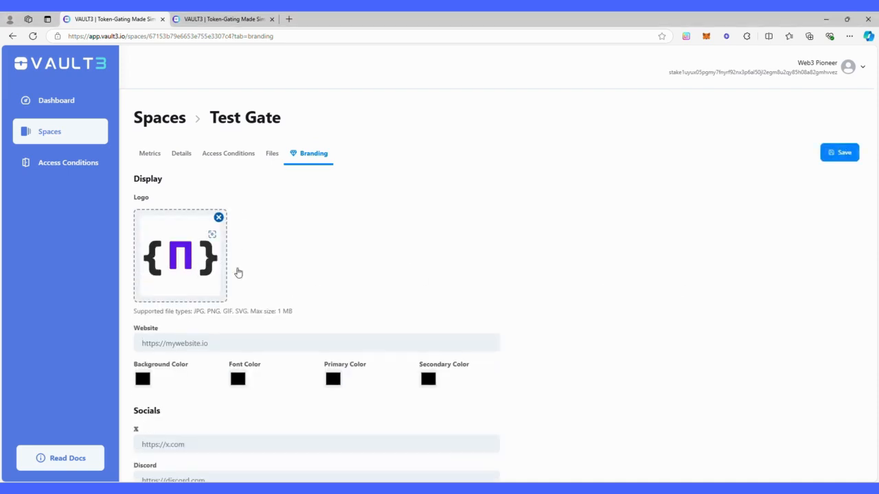
click(173, 341)
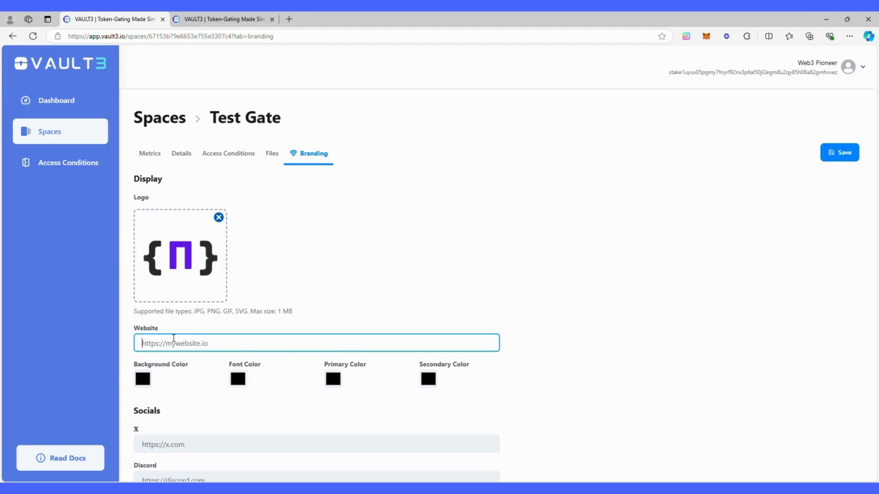
text(vault3.io)
scroll(171, 347, down, 1)
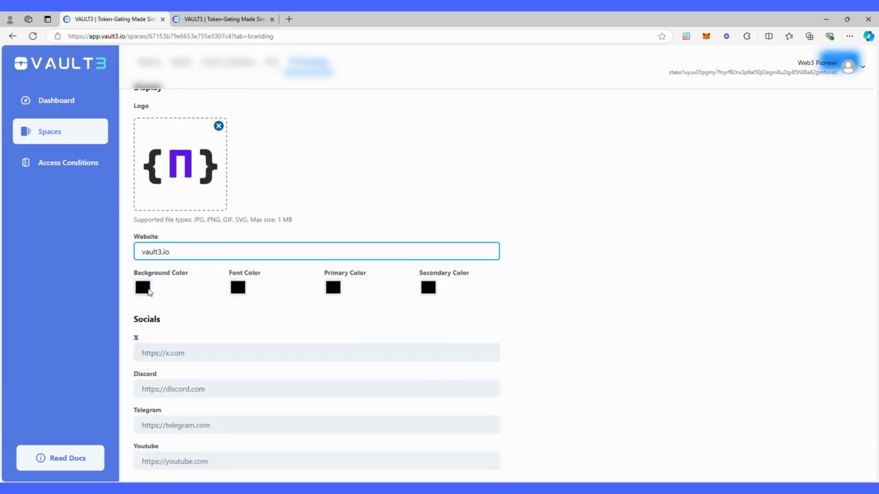
Set the background colour to a light grey sampled on screen.
click(143, 288)
click(144, 374)
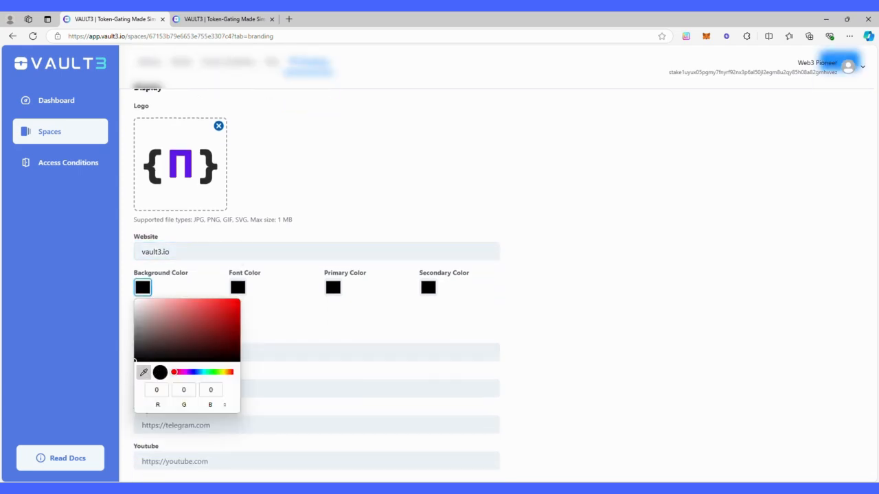
click(235, 253)
Take the logo's purple (94, 23, 235) as primary colour, keeping secondary black.
click(240, 292)
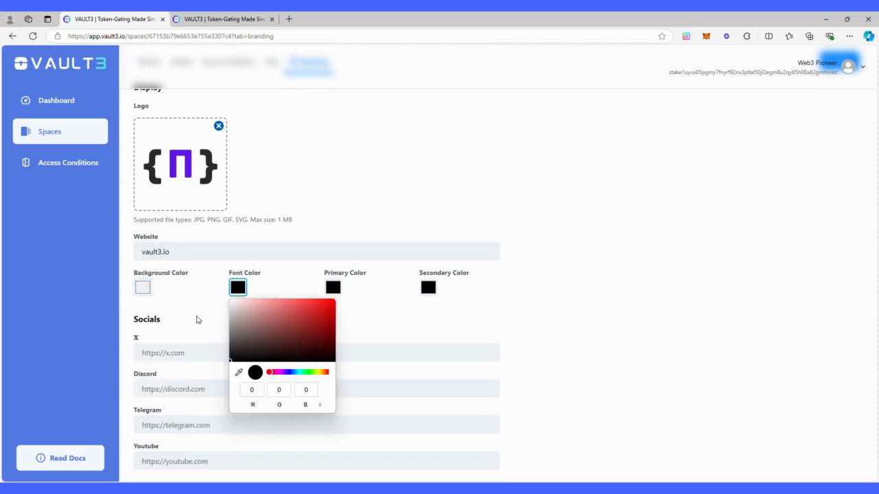
click(333, 291)
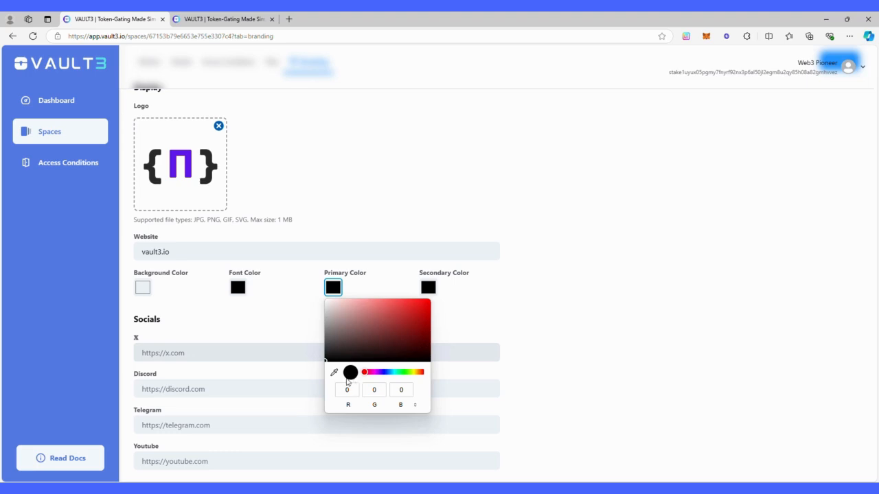
click(333, 372)
click(185, 164)
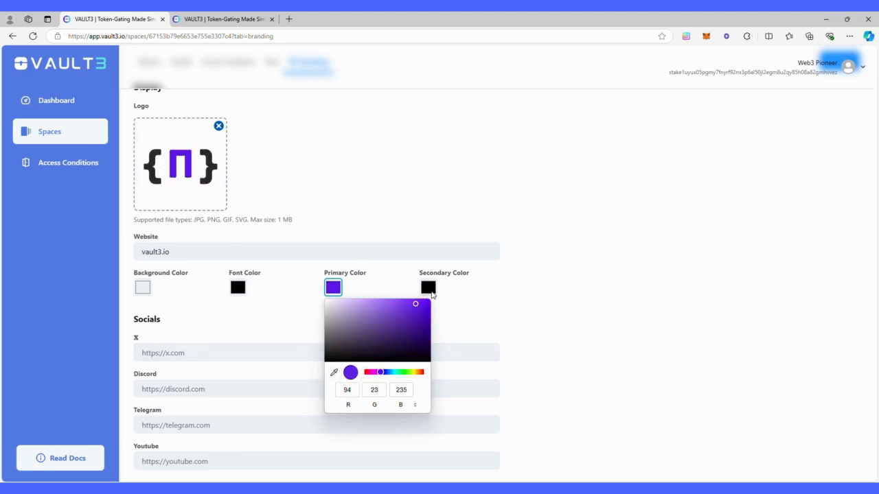
click(429, 289)
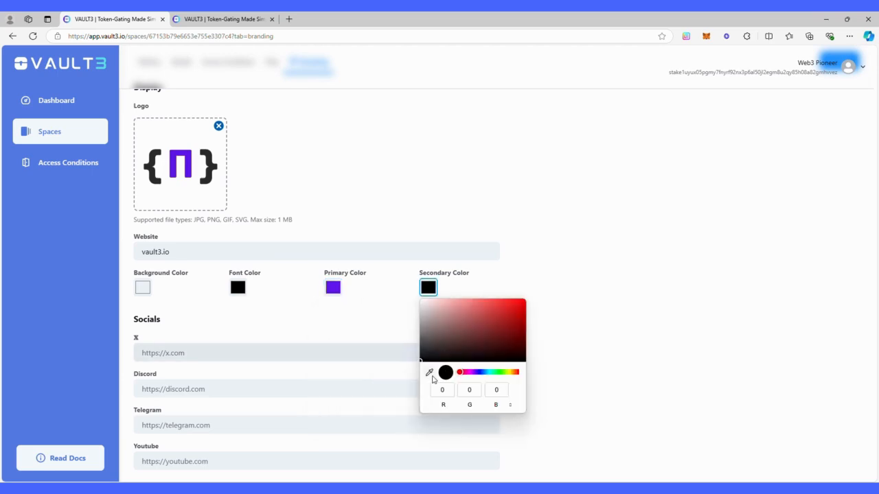
click(429, 373)
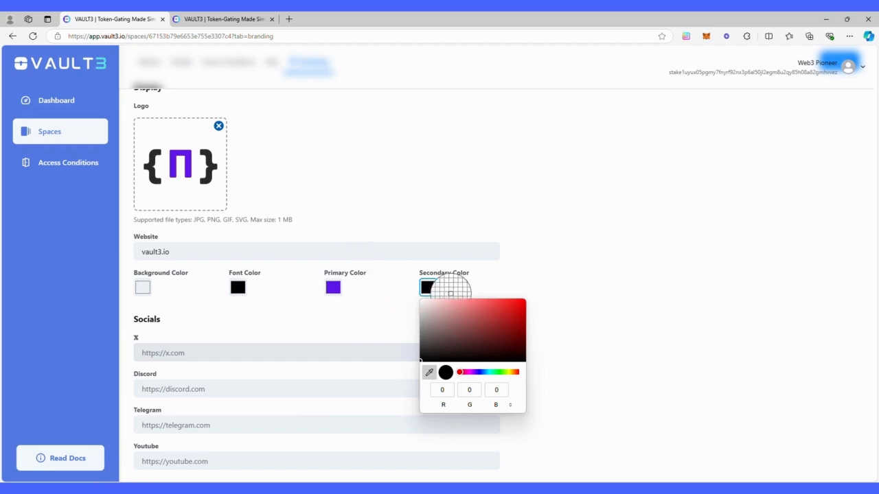
click(432, 290)
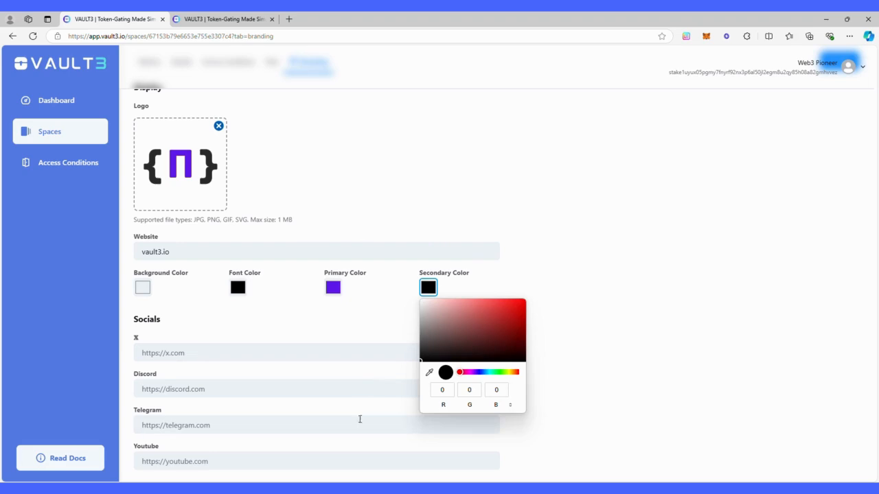
click(208, 331)
click(202, 351)
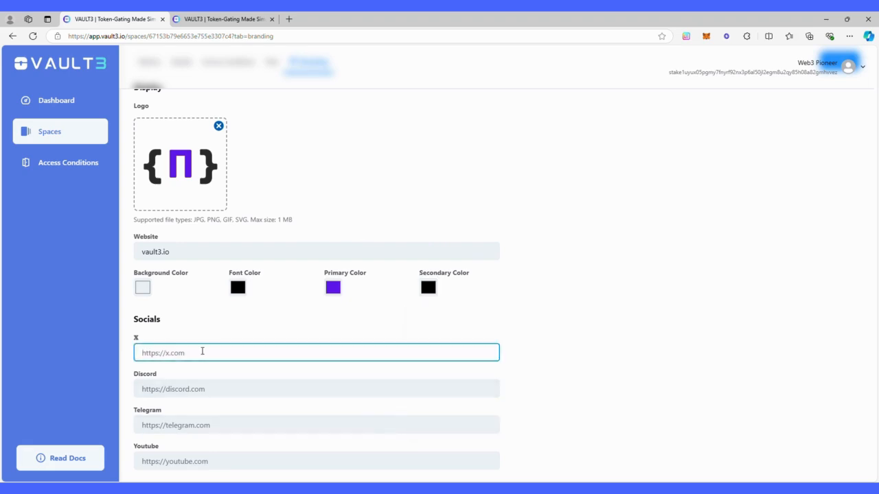
Enter x.com/vault3_io as Test Gate's X social link and scroll through the branding sections.
text(x.com/vault3_io)
scroll(204, 337, down, 1)
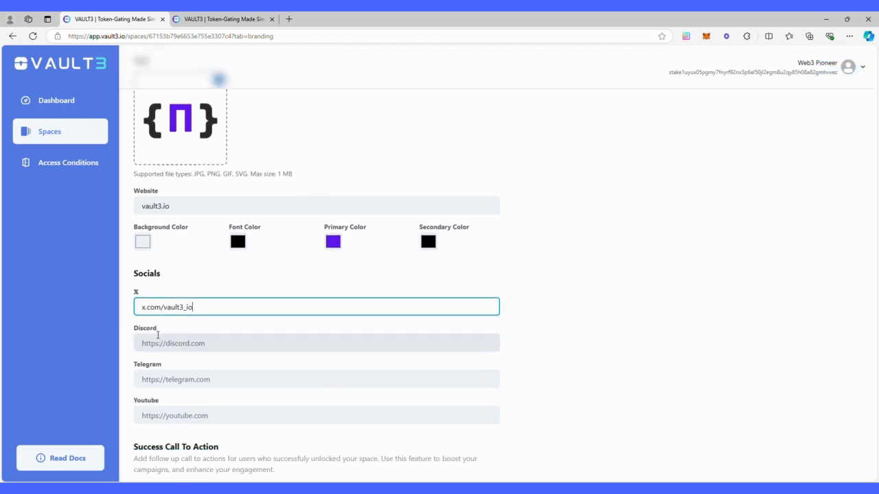
scroll(157, 397, down, 1)
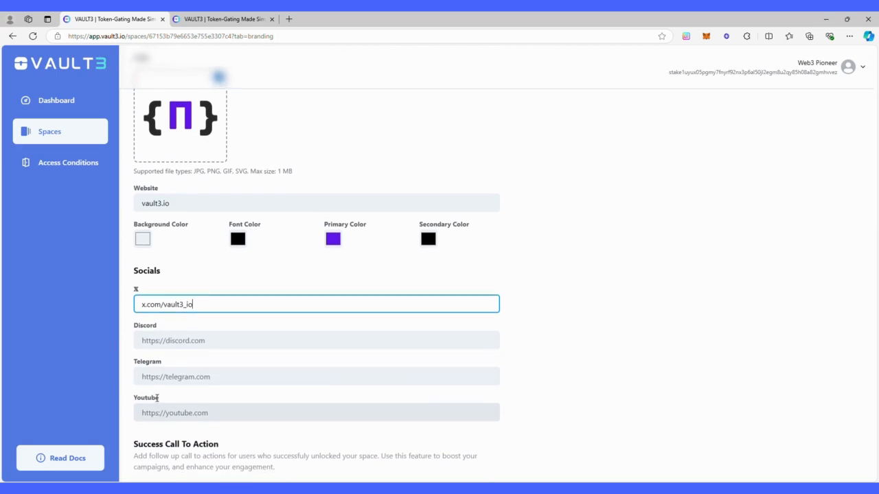
scroll(157, 397, down, 3)
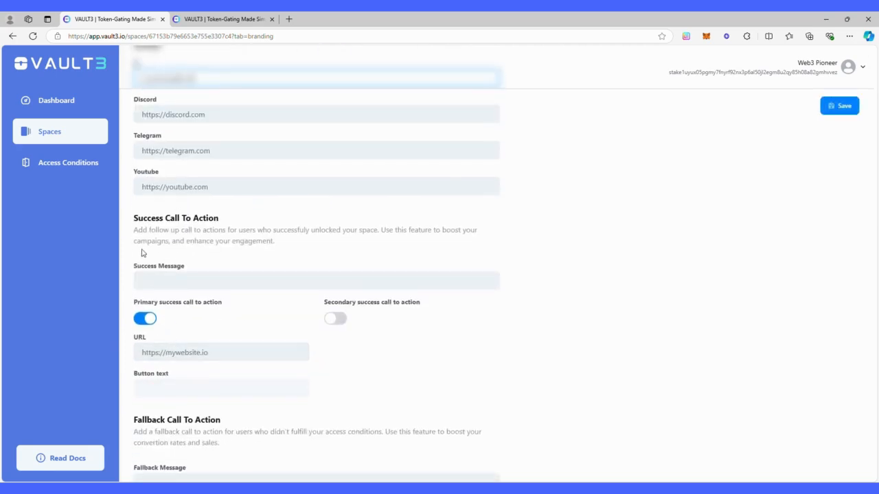
scroll(199, 246, down, 2)
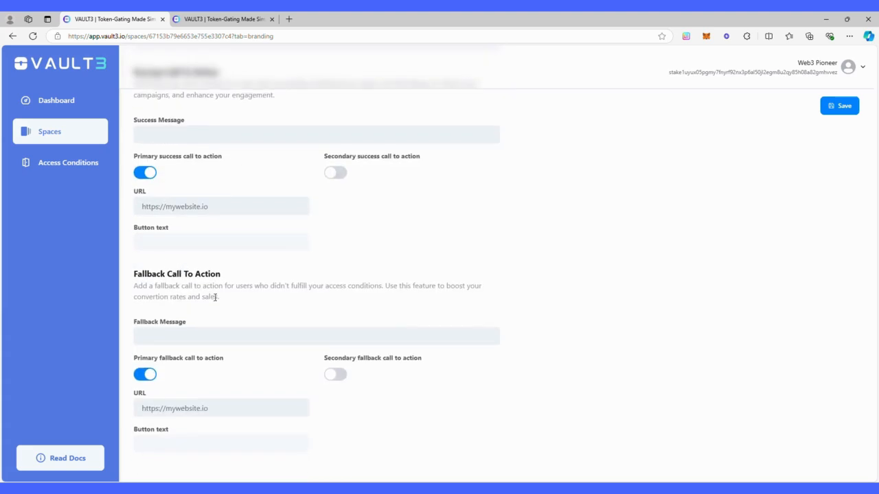
scroll(215, 296, up, 2)
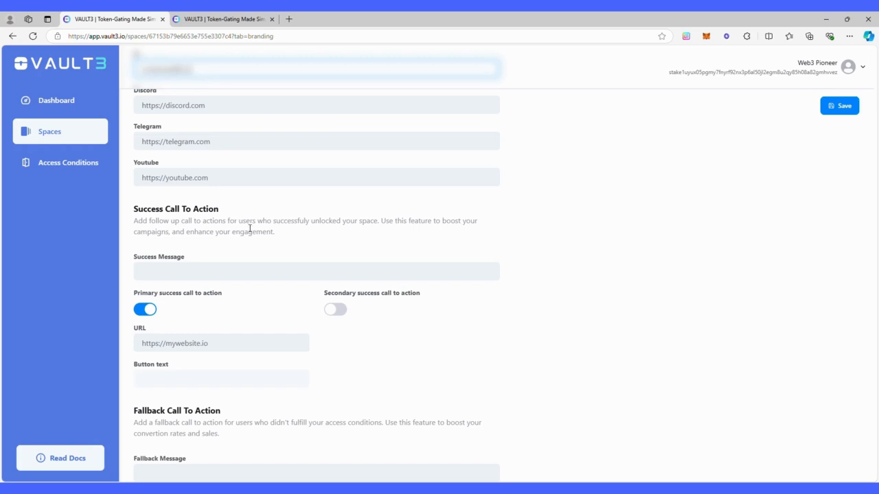
Move to the success call-to-action section and place the cursor in the Success Message field.
click(160, 277)
scroll(206, 271, up, 2)
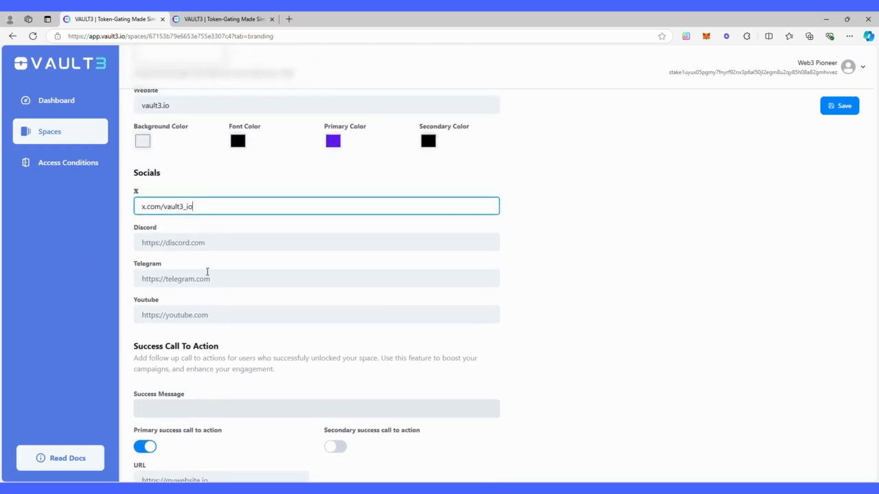
scroll(206, 272, down, 2)
click(206, 270)
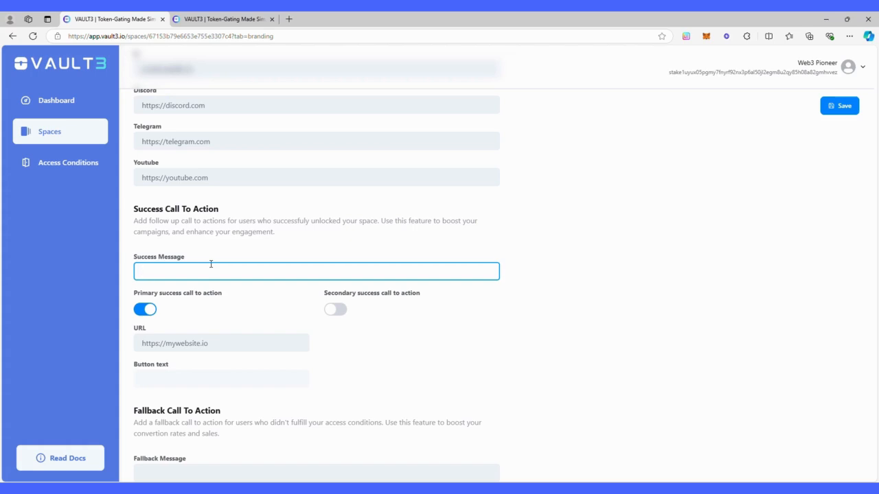
Write the success message 'Have fun with the VIP content' with a 'Follow me on X' button to x.com/vault3_io.
text(Have fun with the VIP content)
click(171, 374)
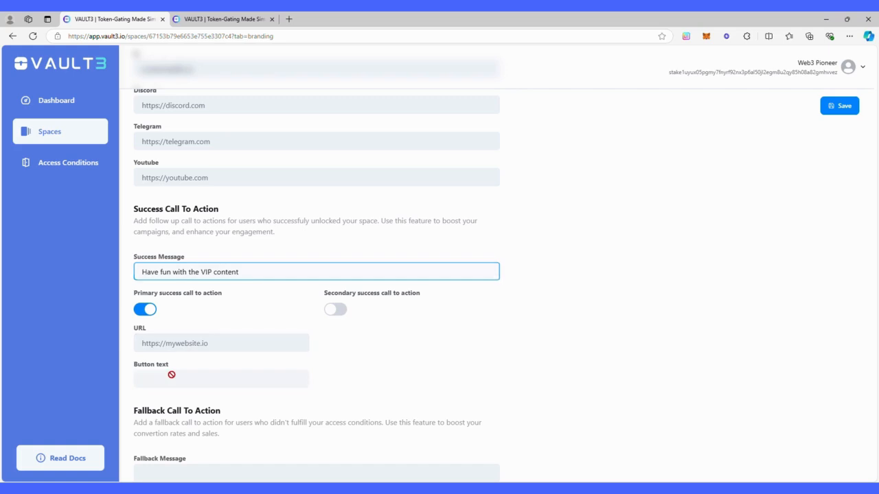
click(194, 346)
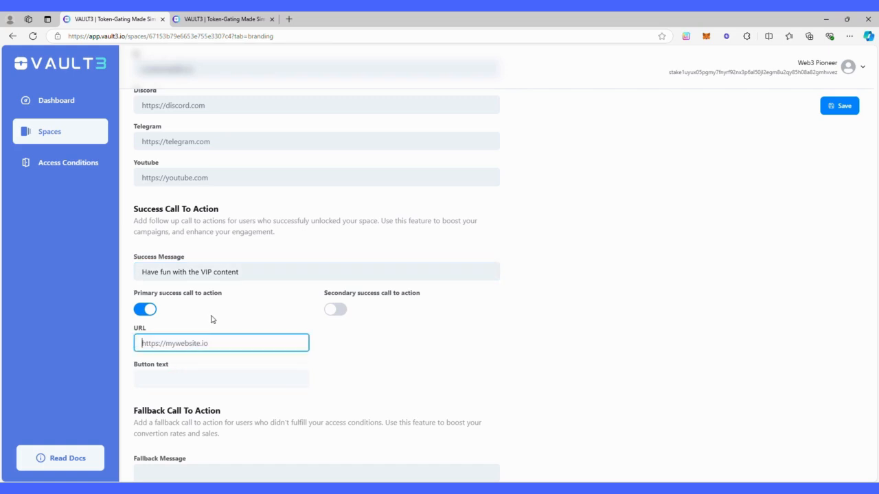
text(x.com/vault)
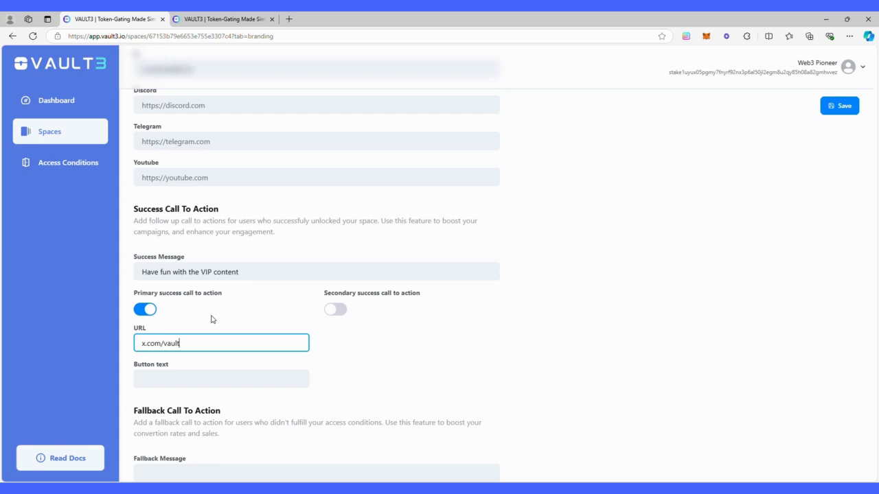
text(3_oi)
click(185, 367)
text(F)
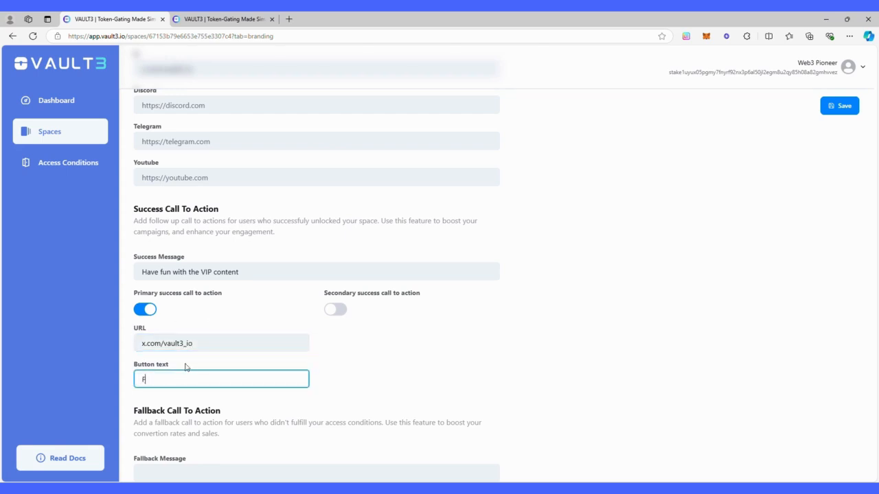
text(ollow me on X)
Leave the secondary success call to action off and move down to the Fallback Message field.
click(336, 312)
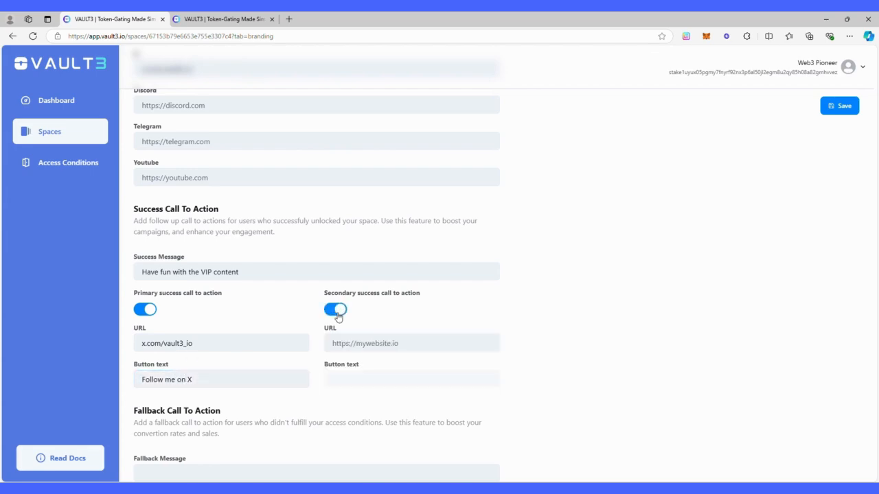
click(337, 313)
scroll(398, 351, down, 2)
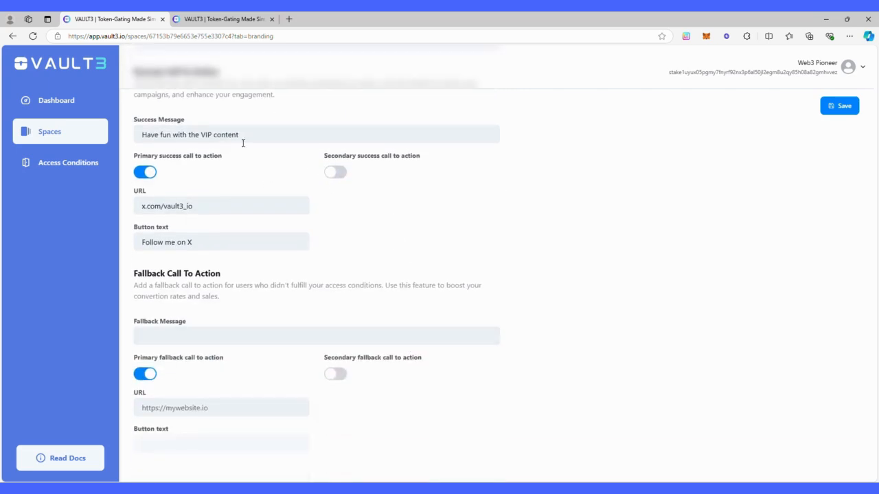
click(187, 342)
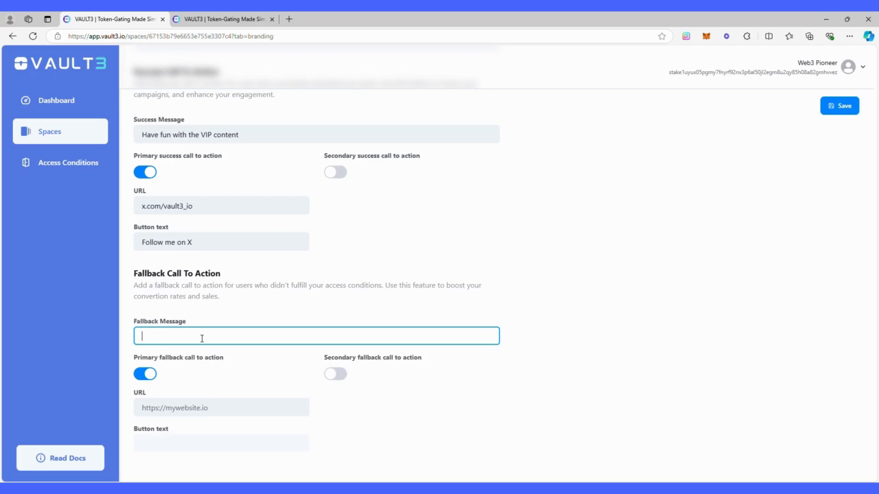
Set the fallback message 'Get in the whitelist' with a 'Sign up' button to vault3.io/register.
text(y my)
key(BackSpace)
key(BackSpace)
key(BackSpace)
key(BackSpace)
key(BackSpace)
key(BackSpace)
text(Get in the whilelis)
click(197, 412)
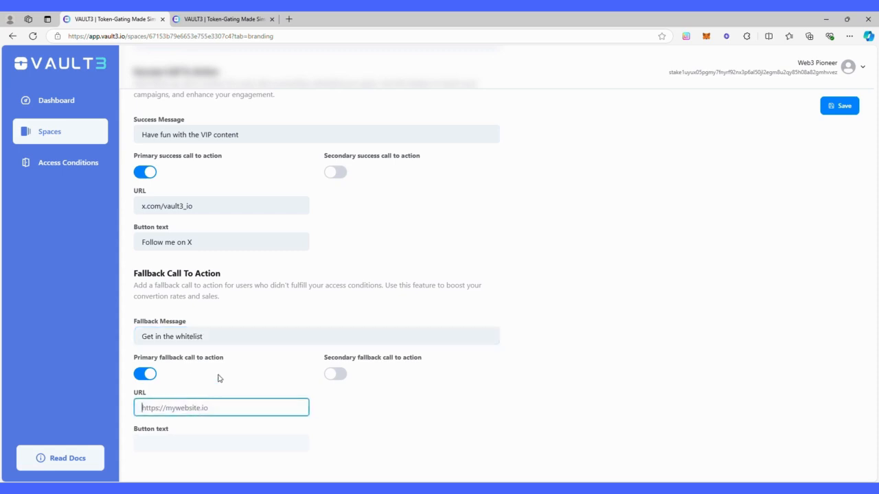
text(vault3.io/register)
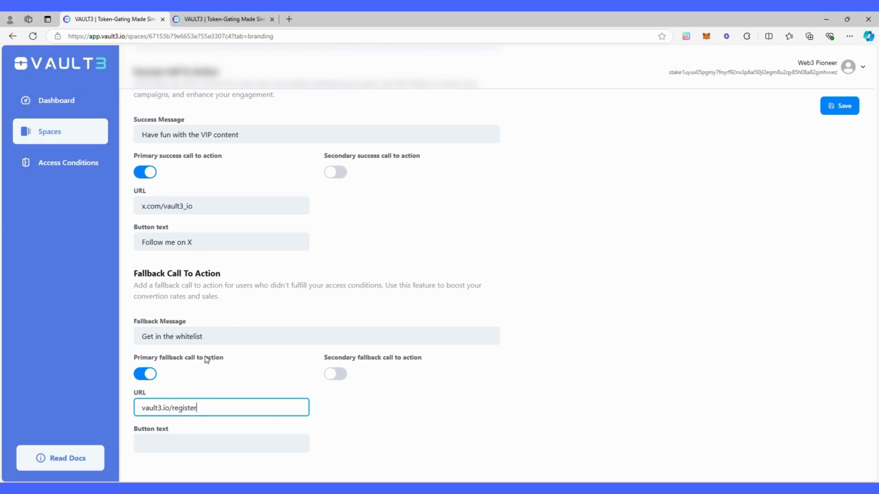
click(203, 448)
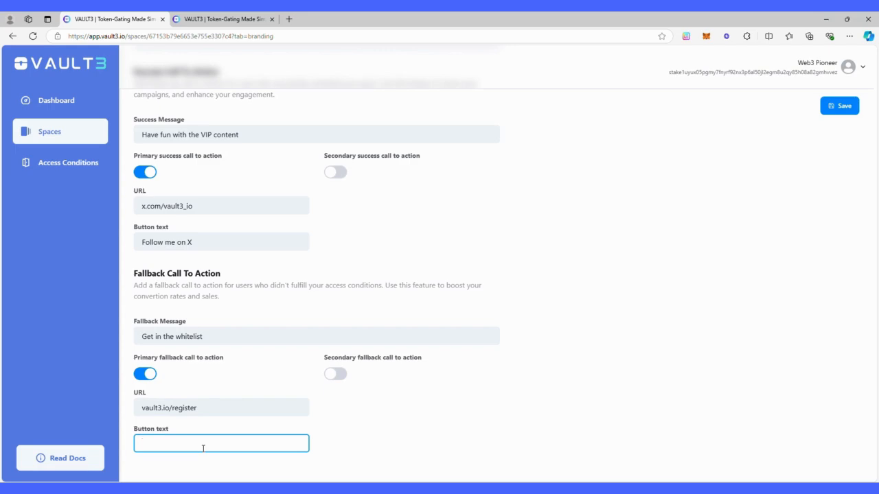
text(Sign up)
click(381, 414)
Save Test Gate's updated branding settings.
scroll(387, 408, up, 6)
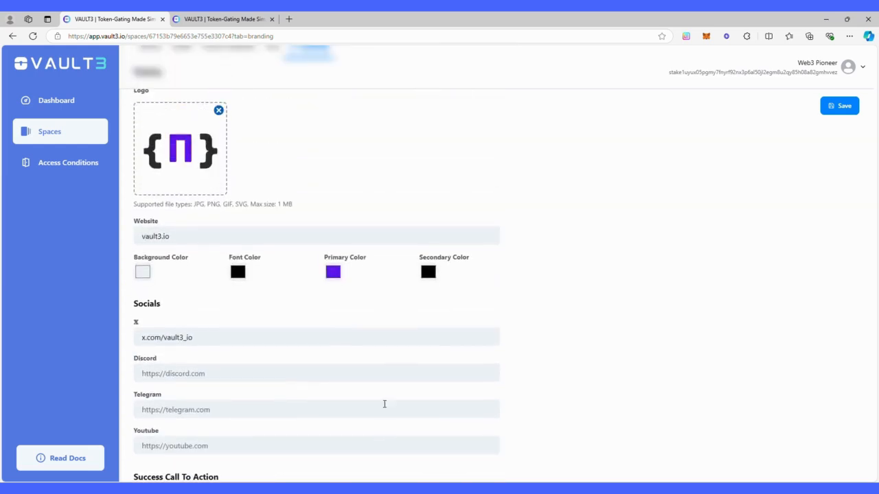
scroll(384, 404, up, 3)
click(844, 152)
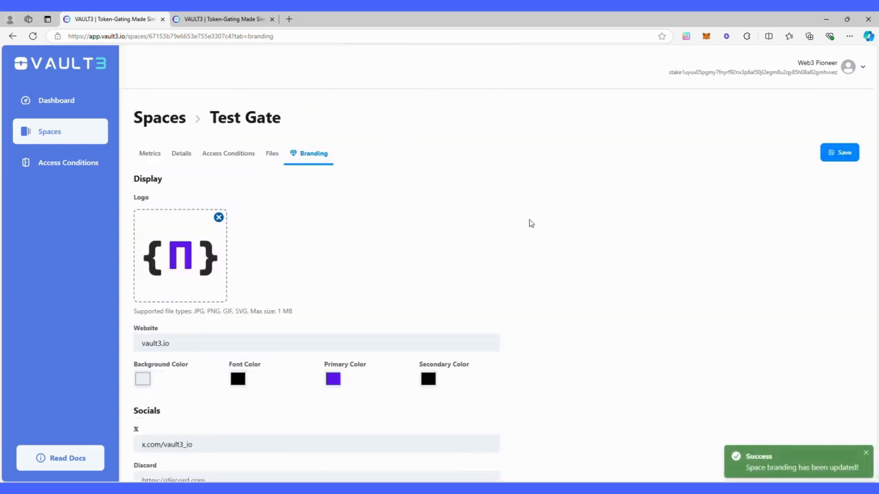
click(199, 20)
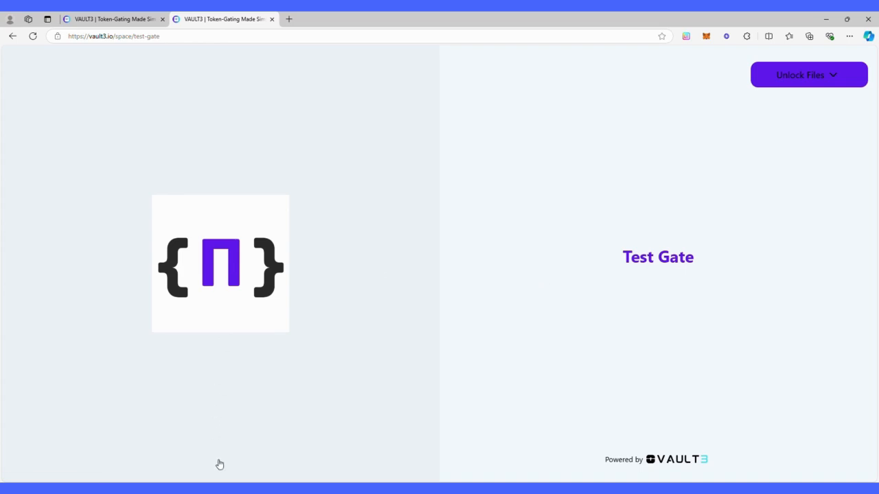
click(819, 77)
click(123, 21)
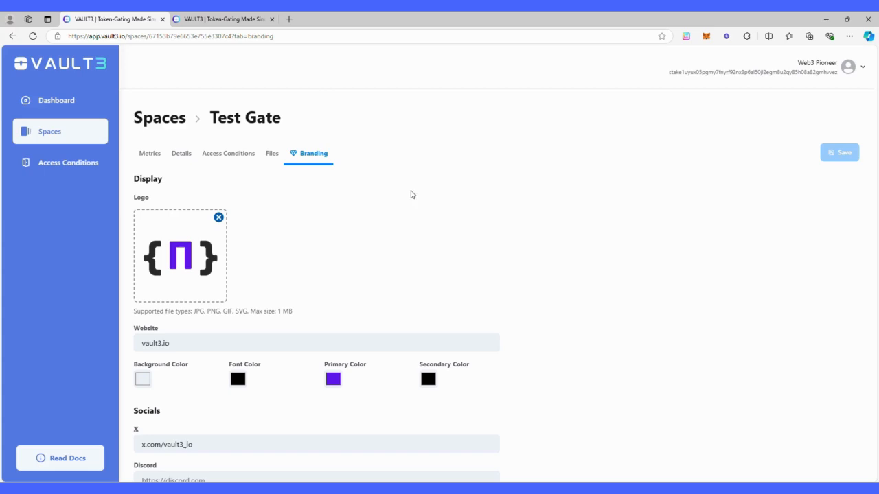
Deactivate Test Gate in its Details and reload the public page to check the effect.
click(184, 159)
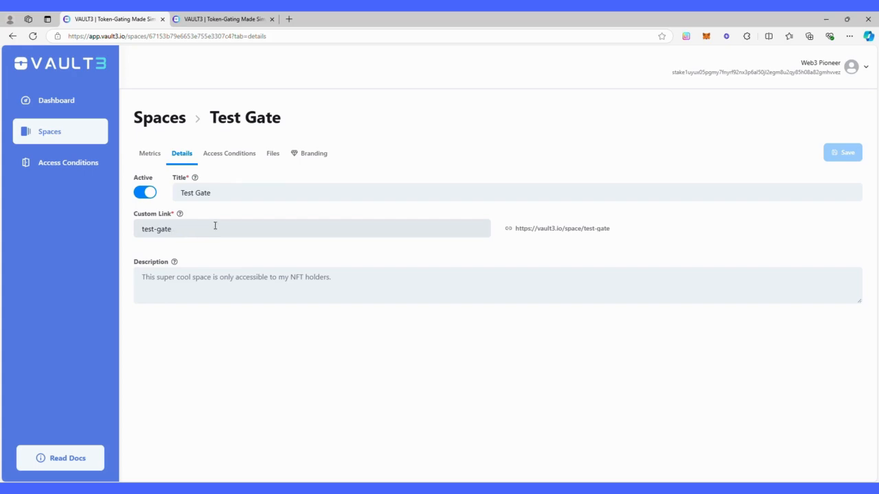
mouse_move(179, 215)
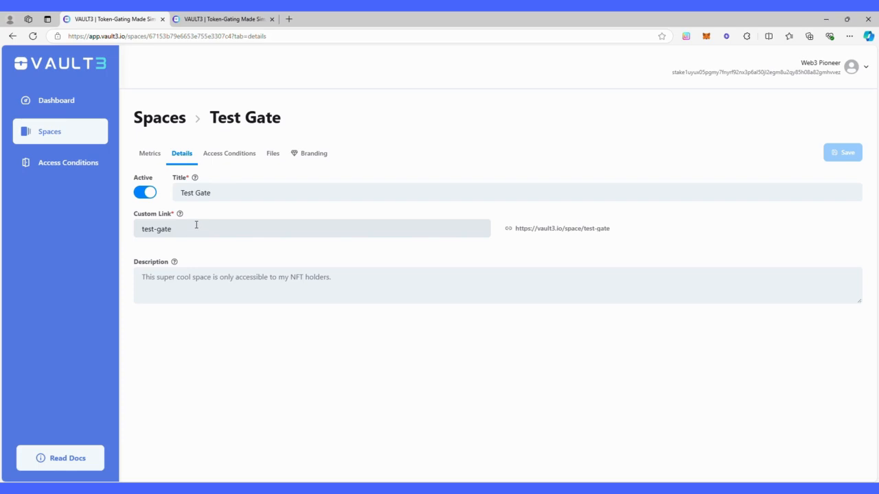
click(144, 193)
click(223, 20)
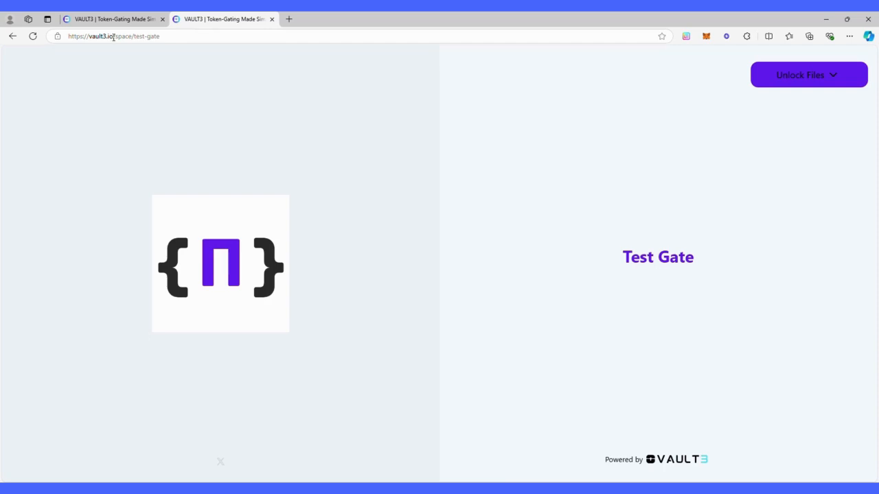
click(32, 36)
click(780, 76)
Reactivate Test Gate and bring up its traction metrics.
click(113, 19)
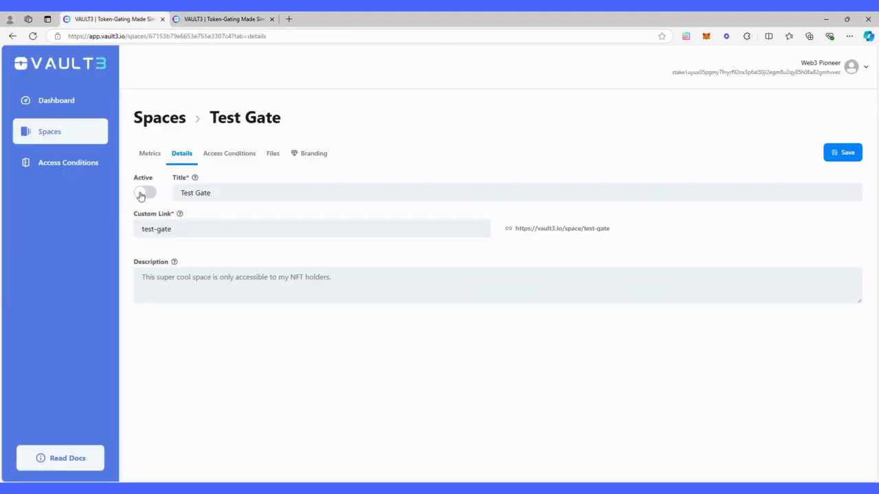
click(144, 191)
click(149, 155)
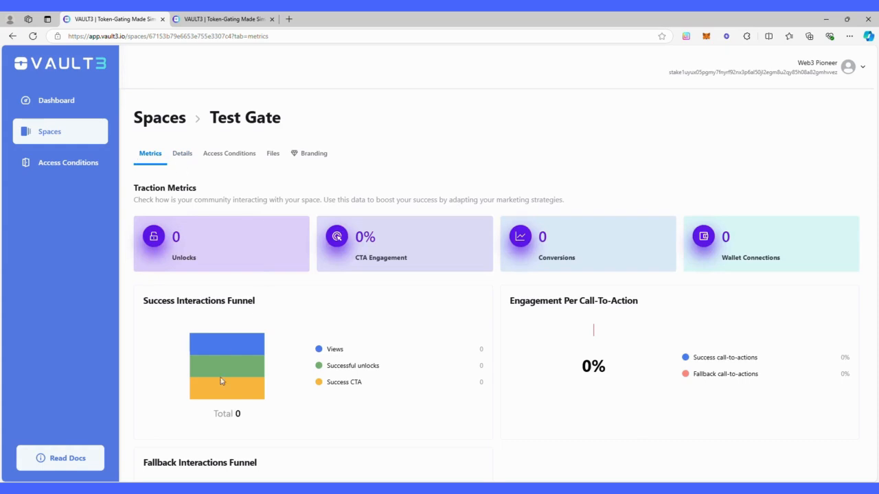
scroll(160, 130, down, 2)
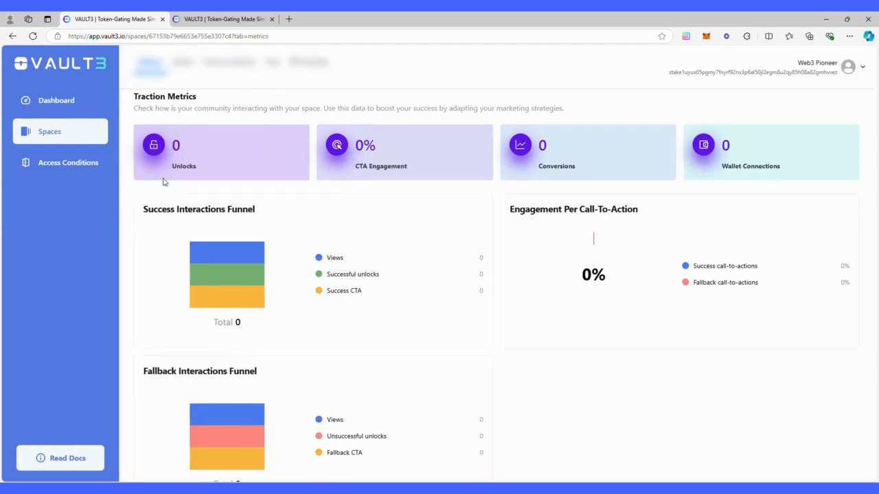
scroll(165, 182, up, 2)
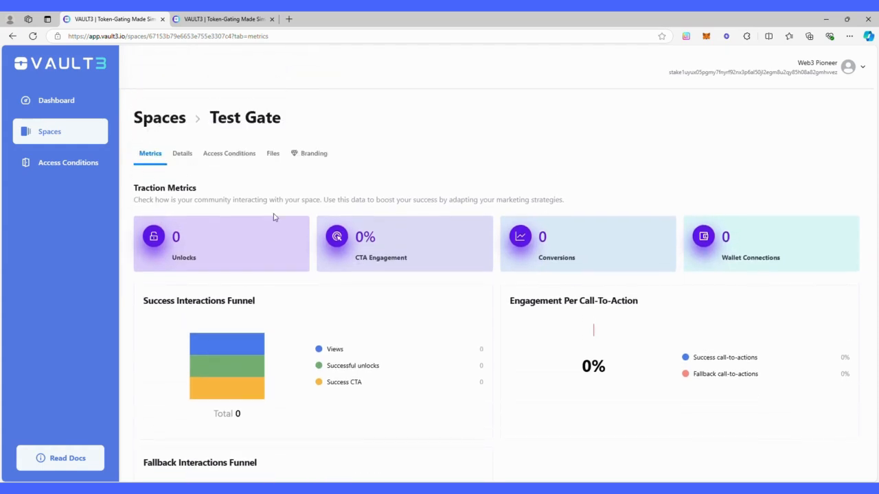
scroll(436, 269, down, 2)
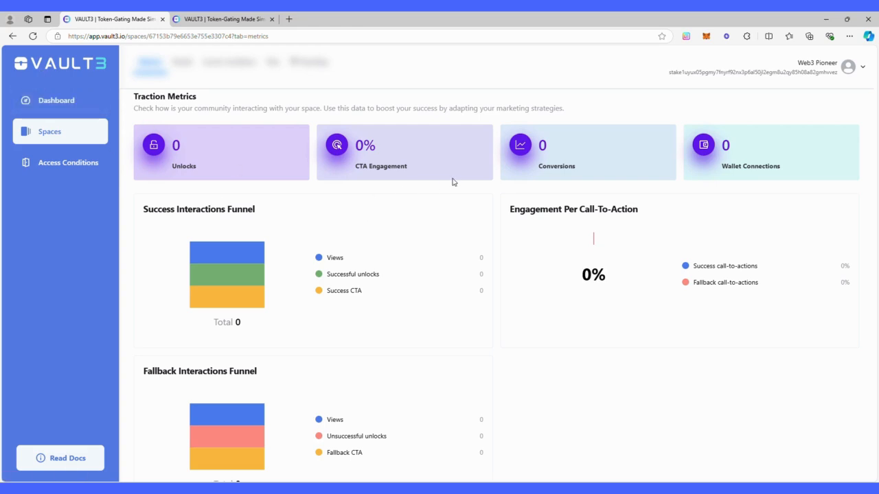
scroll(500, 267, up, 2)
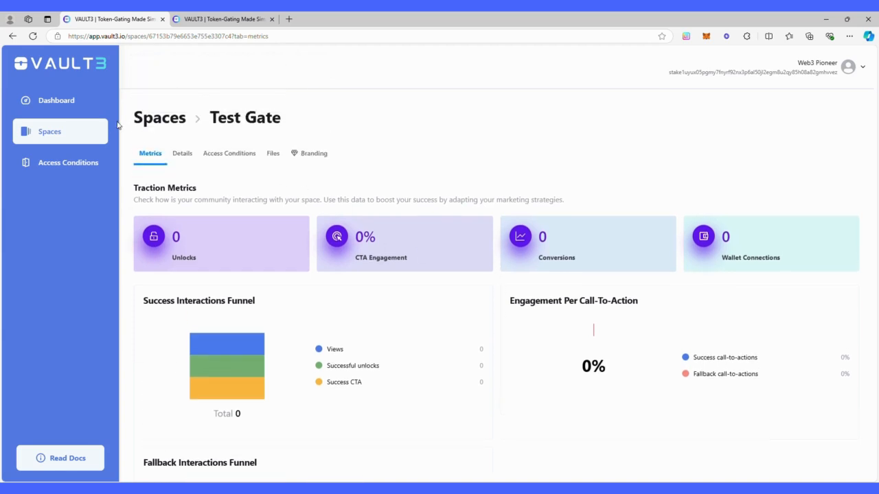
Unlock the public Test Gate page with the Eternl wallet, signing with the spending password.
click(234, 20)
click(820, 81)
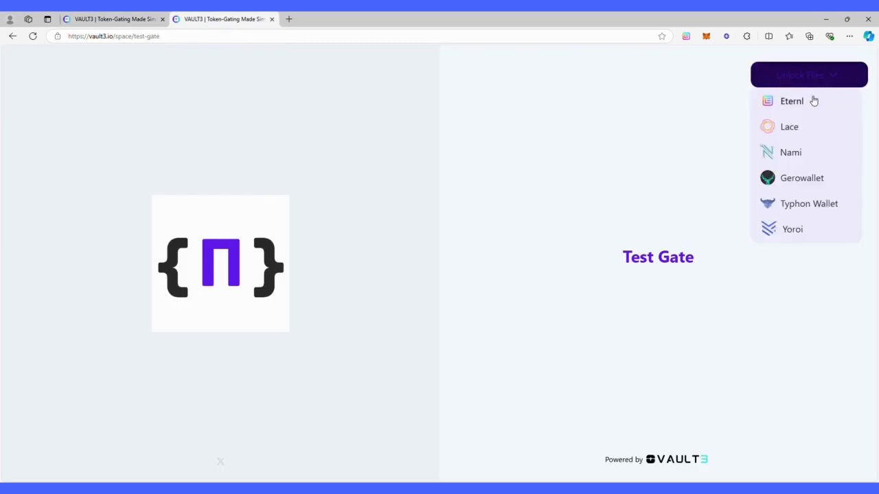
click(812, 98)
click(190, 174)
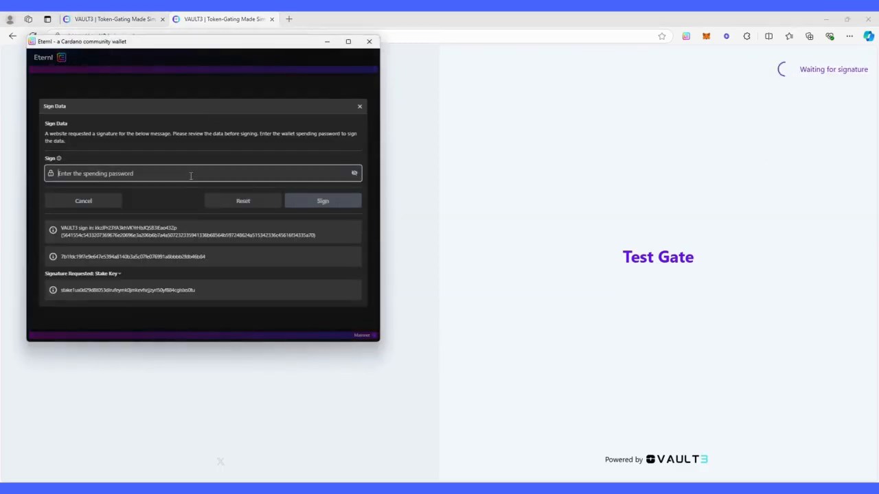
text(•••••••••••)
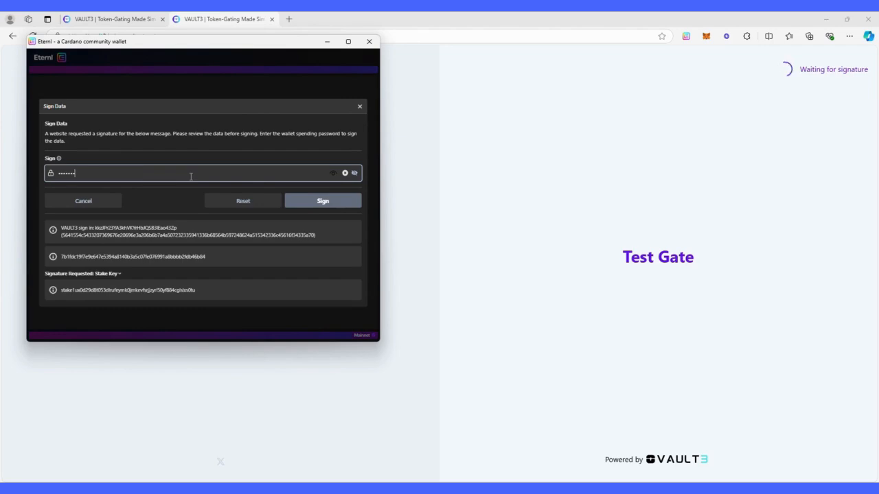
key(Return)
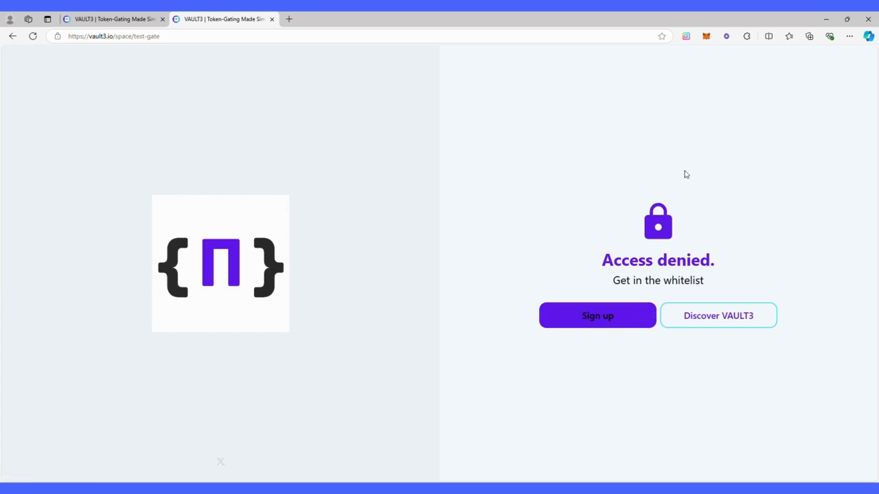
Inspect the 'Access denied' fallback, try its Sign up link, close the 404 tab and return to metrics.
drag(604, 274, 715, 264)
click(753, 280)
drag(615, 283, 770, 280)
click(755, 277)
click(579, 323)
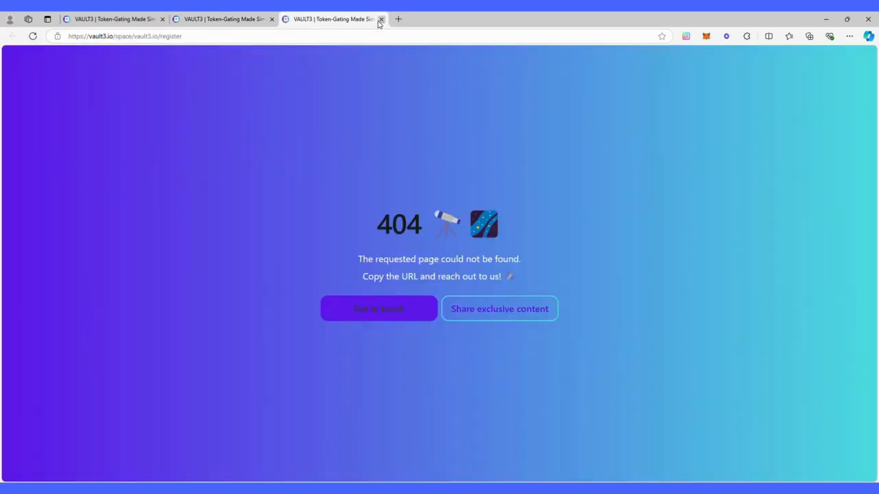
click(381, 19)
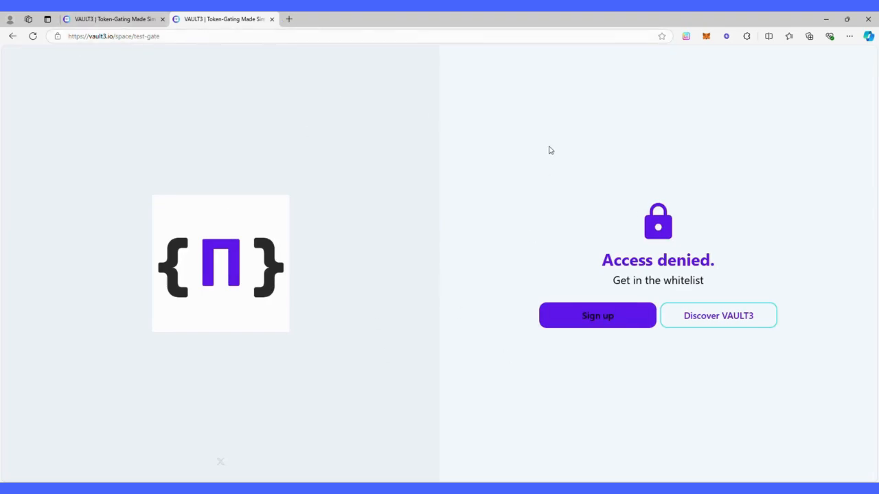
click(92, 18)
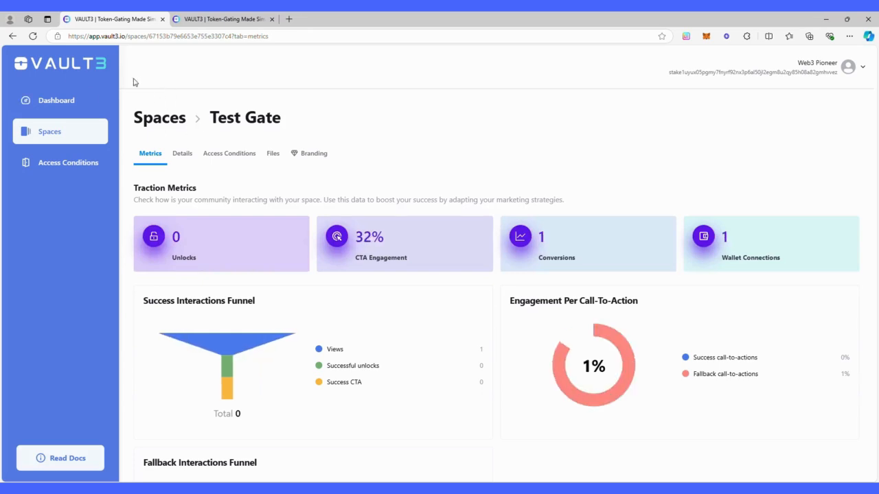
Review the Unsuccessful unlocks and Fallback CTA entries in Test Gate's metrics funnel.
scroll(268, 237, down, 3)
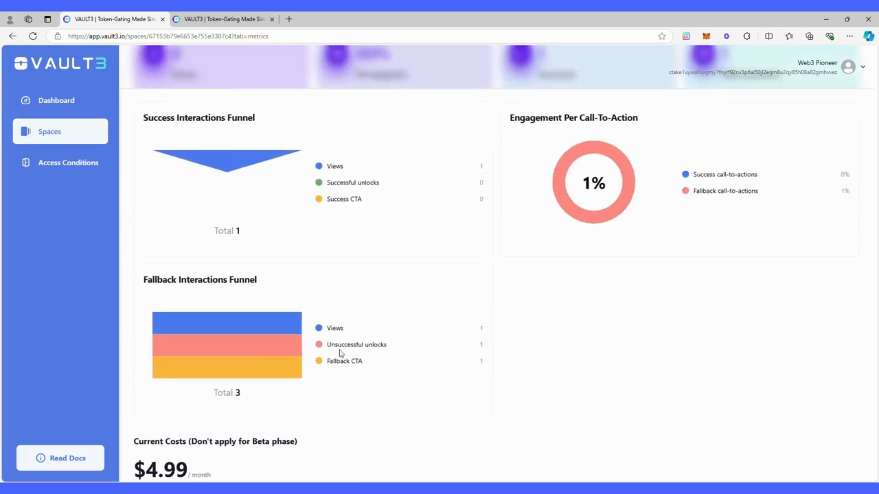
drag(329, 345, 481, 347)
drag(326, 361, 455, 363)
click(562, 354)
Scroll back to the top of the metrics and return to the Spaces list.
scroll(346, 339, up, 3)
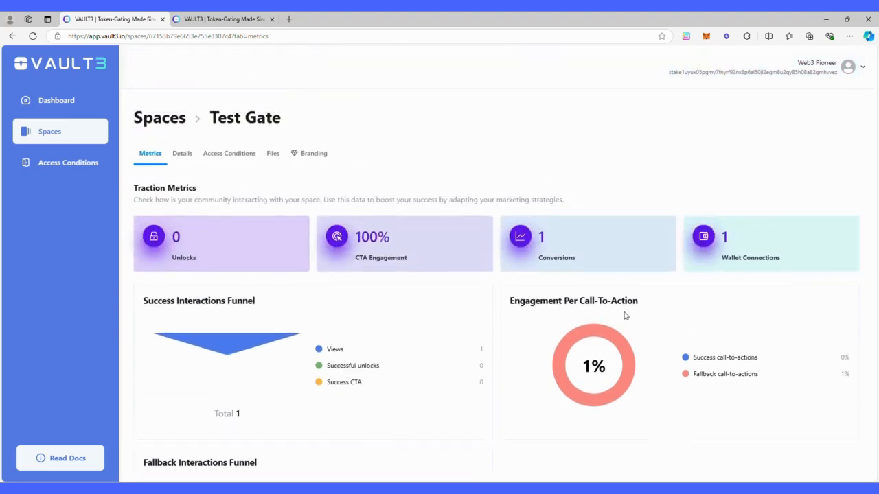
scroll(471, 395, down, 3)
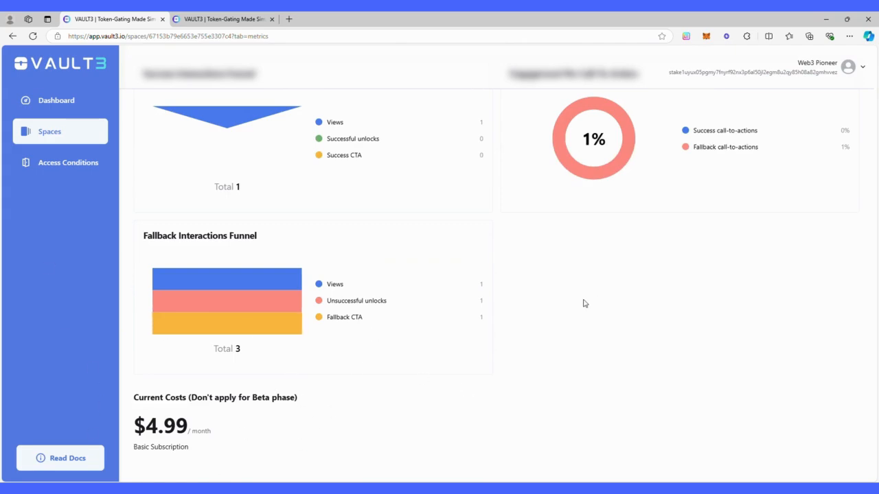
scroll(584, 303, up, 3)
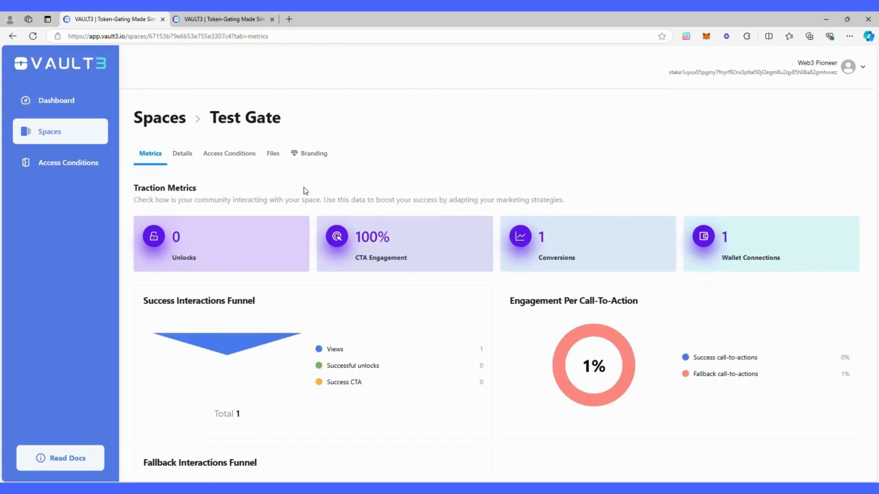
click(81, 131)
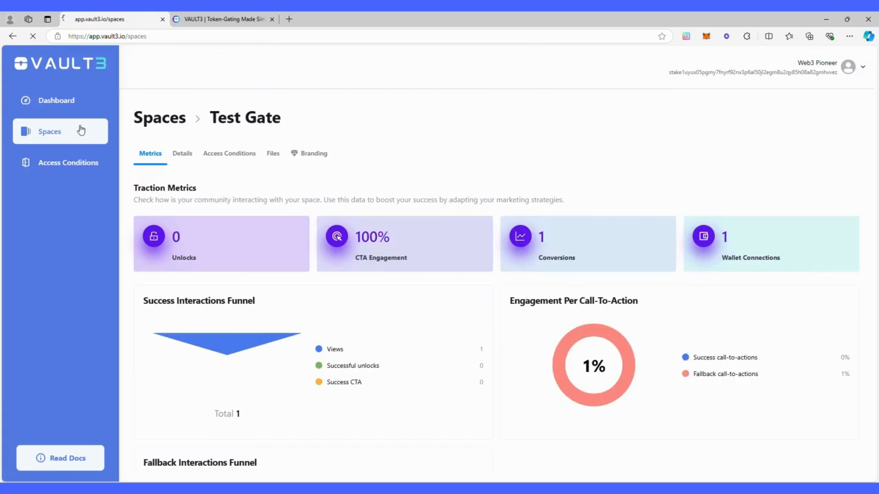
Reload the public Test Gate page and unlock it with the Typhon wallet, signing with its password.
click(223, 19)
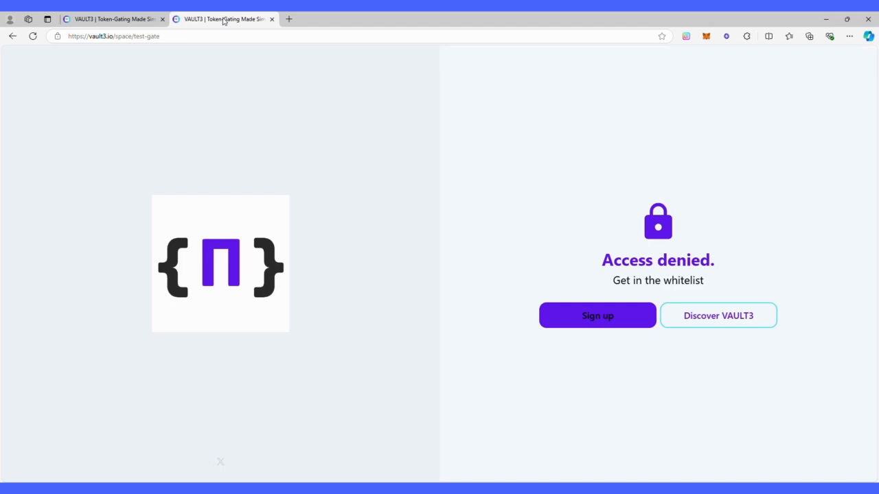
click(33, 36)
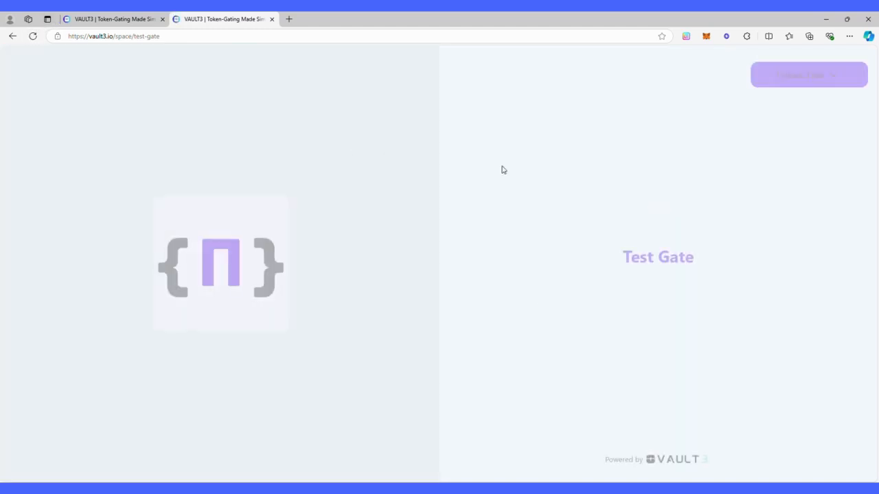
click(812, 79)
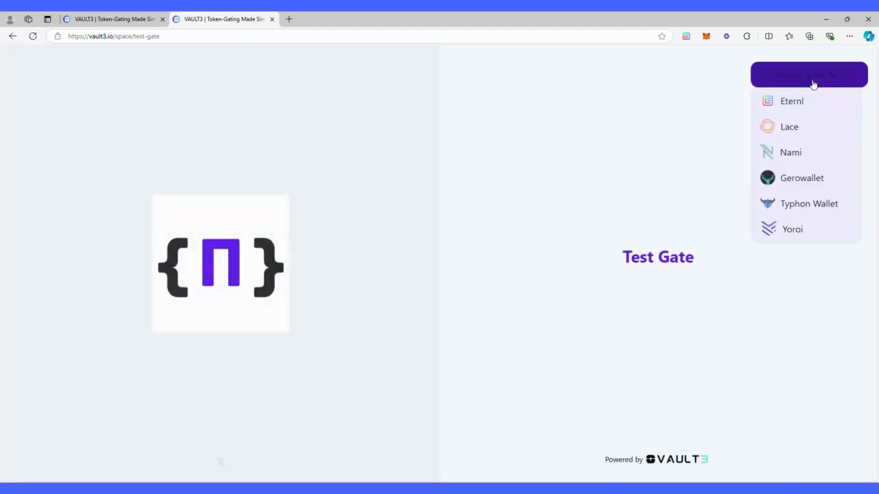
click(805, 207)
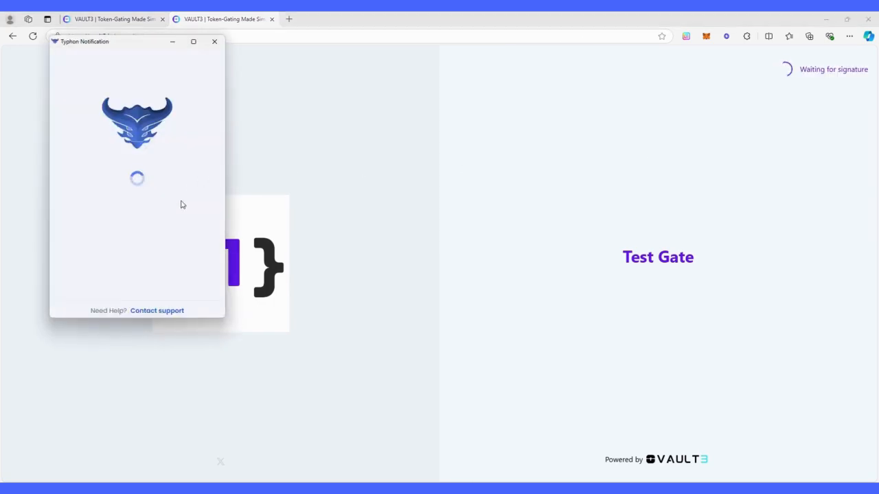
click(178, 304)
click(141, 222)
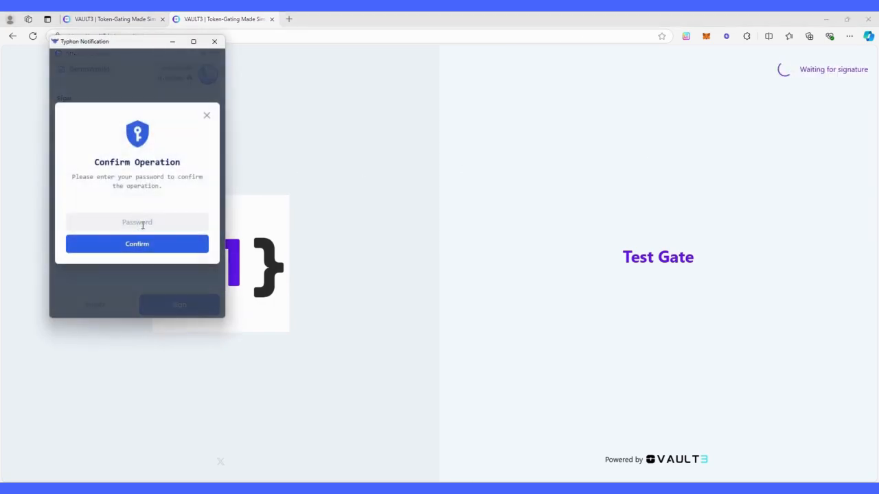
text(**********)
key(Return)
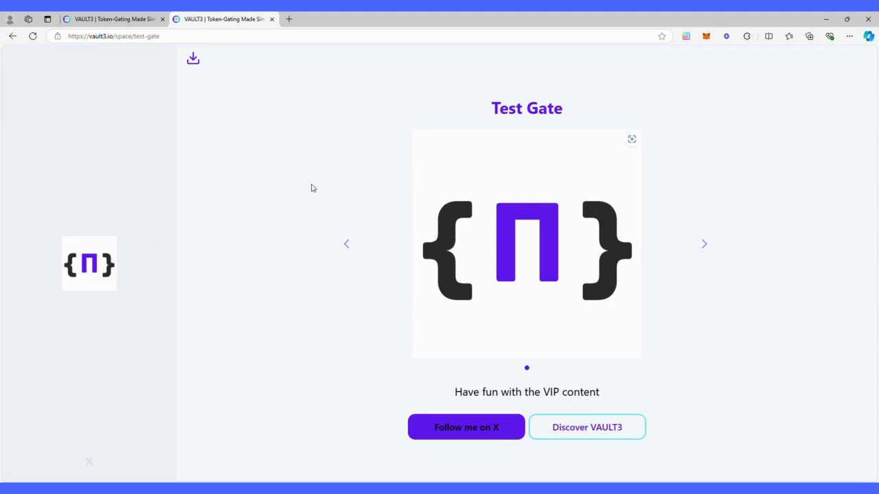
Download the unlocked VIP file, then close the Test Gate page.
click(193, 62)
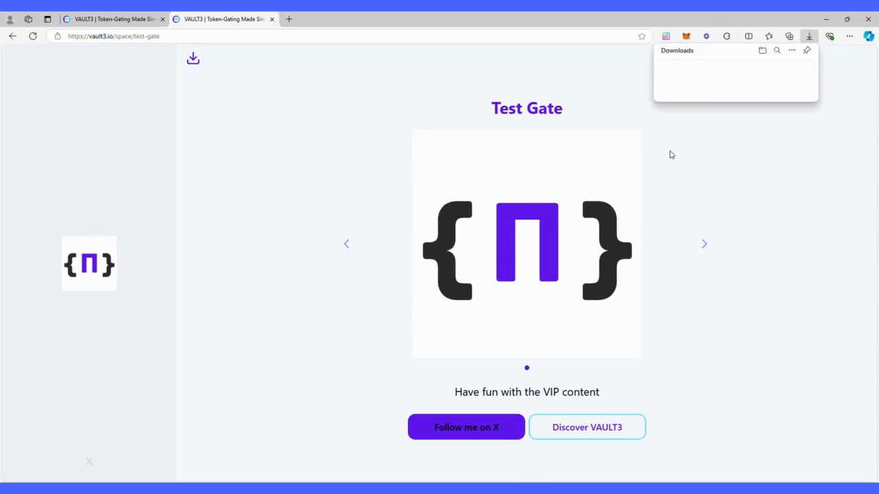
click(286, 148)
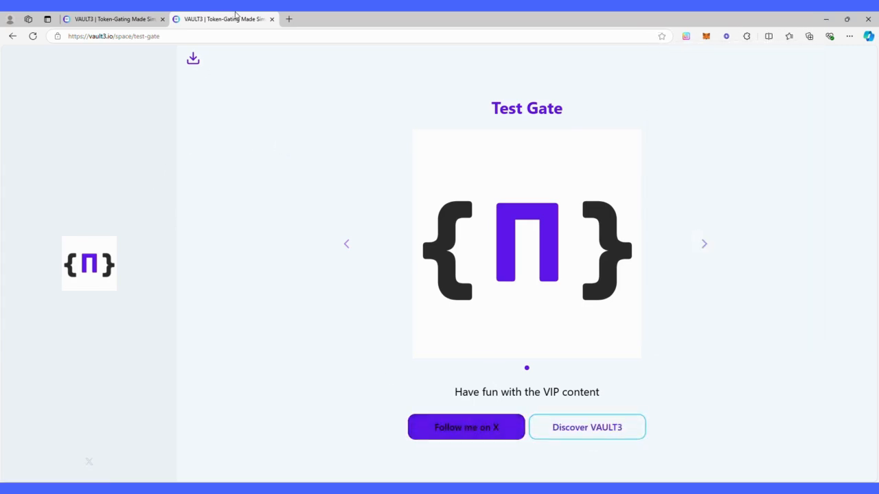
click(271, 18)
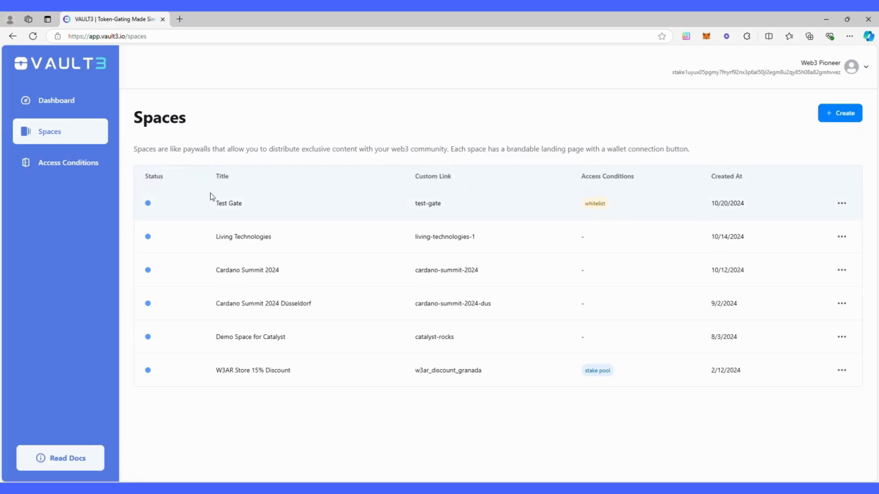
Unlink the My Wallet condition from Test Gate's access conditions.
click(535, 210)
click(250, 156)
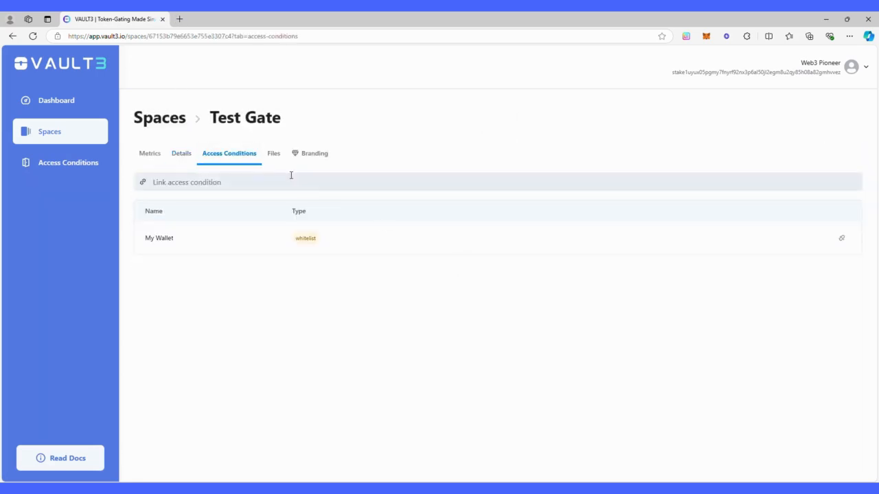
click(841, 238)
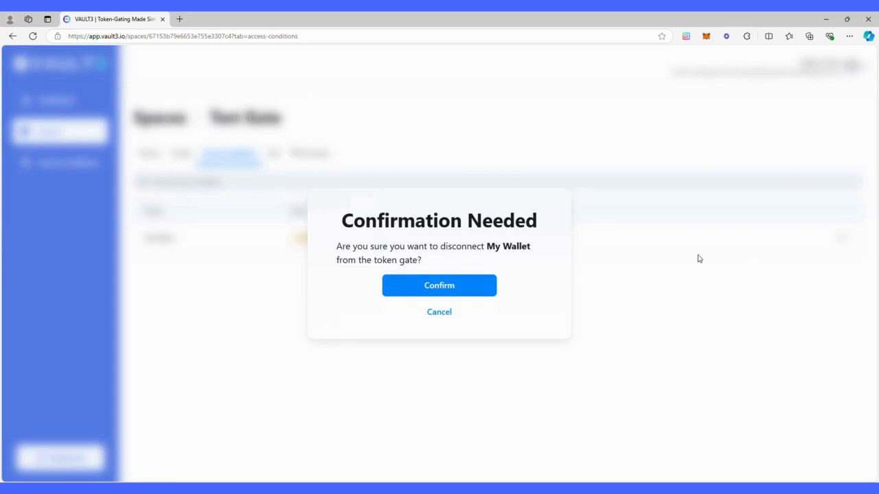
click(464, 287)
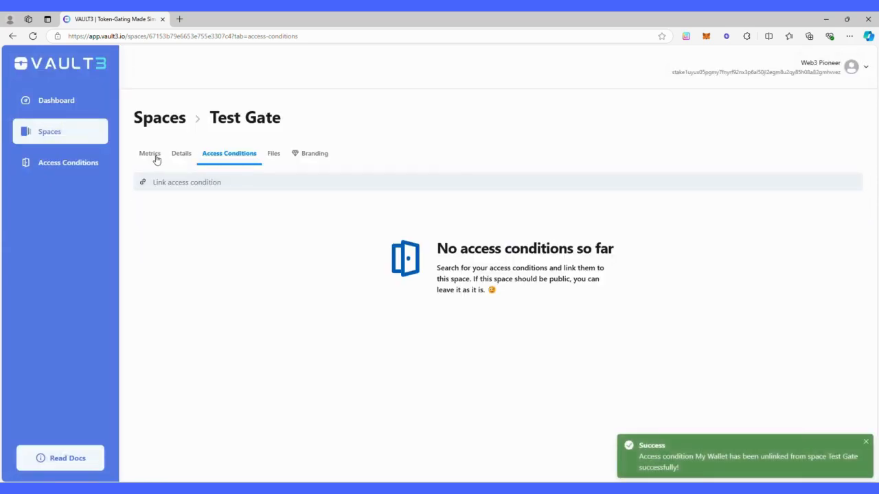
click(158, 126)
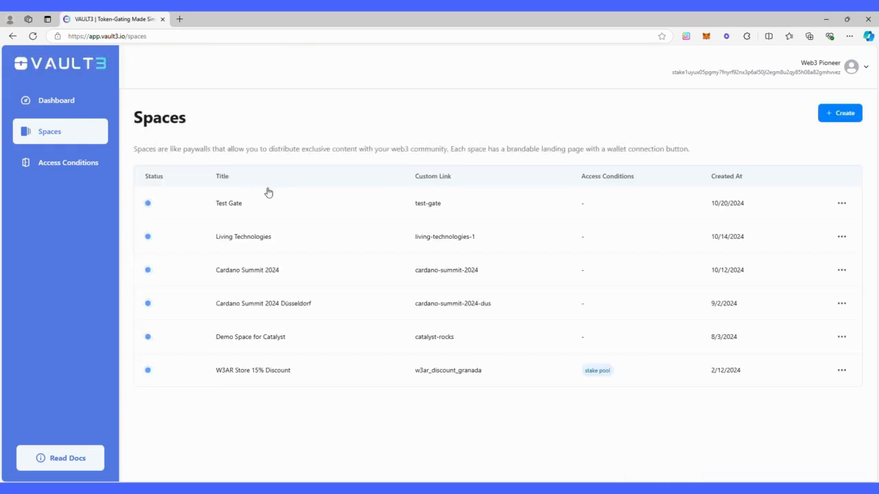
Delete the Test Gate space, confirming with its title 'Test Gate'.
click(841, 203)
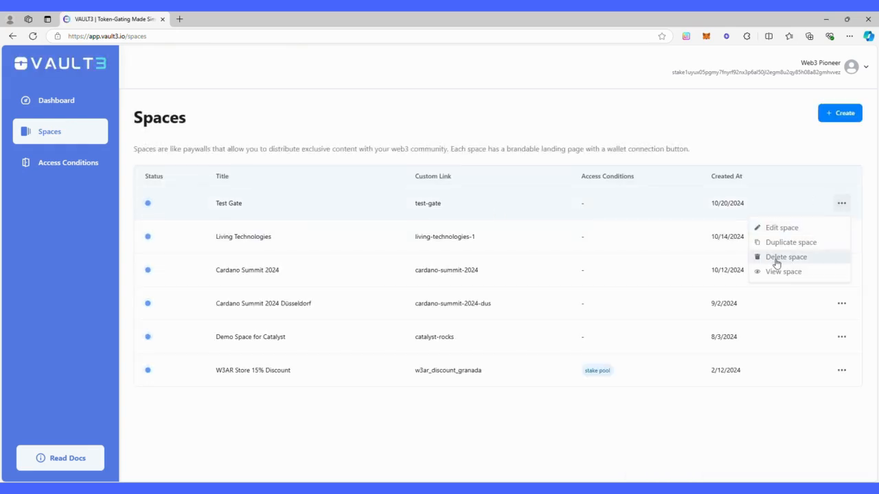
click(776, 264)
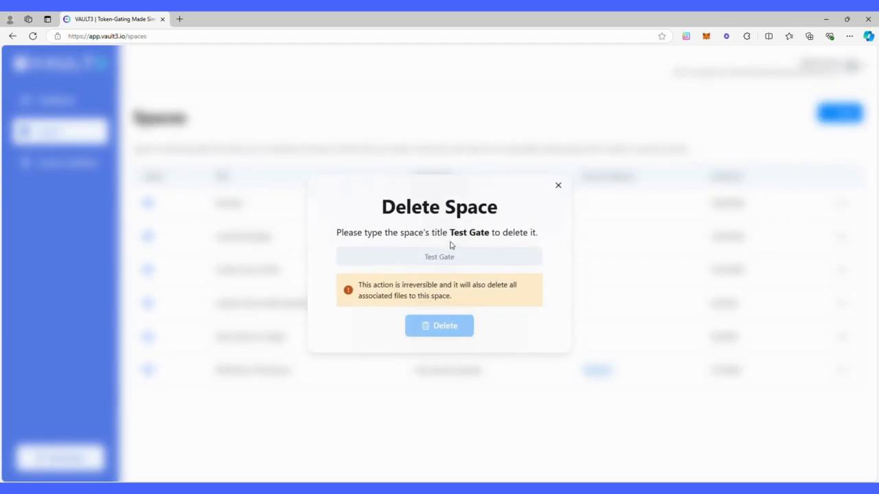
click(448, 257)
text(Tes)
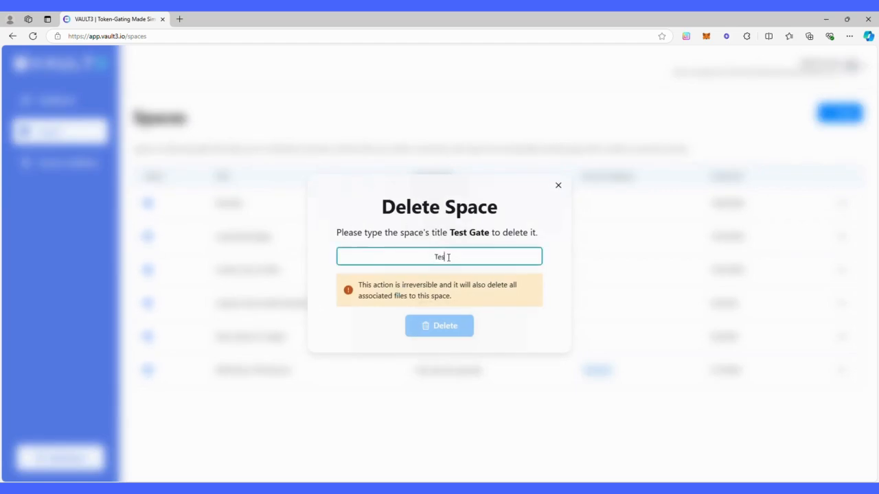
text(t Gate)
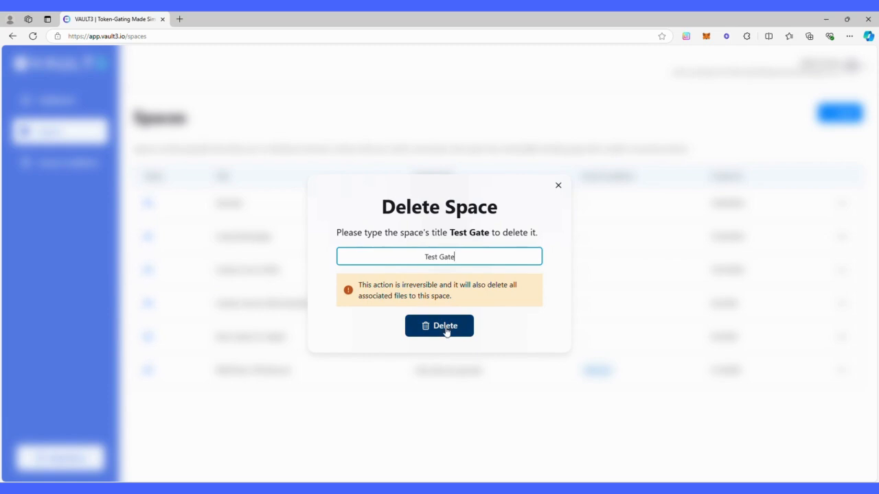
click(447, 330)
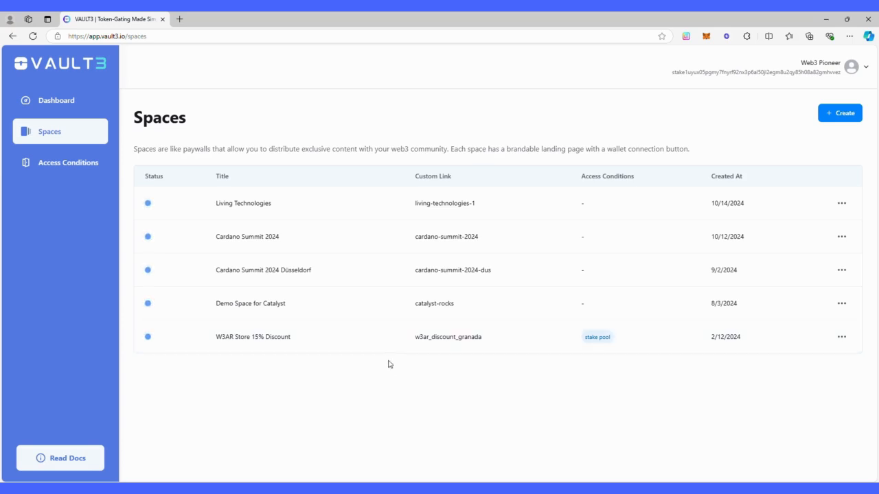
click(179, 19)
Load the vault3.io landing page in the new tab, then return to the Spaces dashboard.
text(vault)
key(Return)
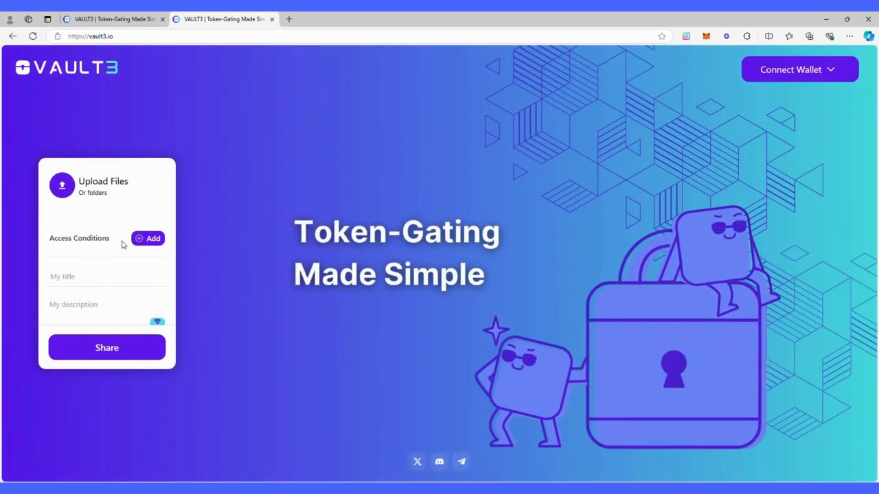
click(114, 15)
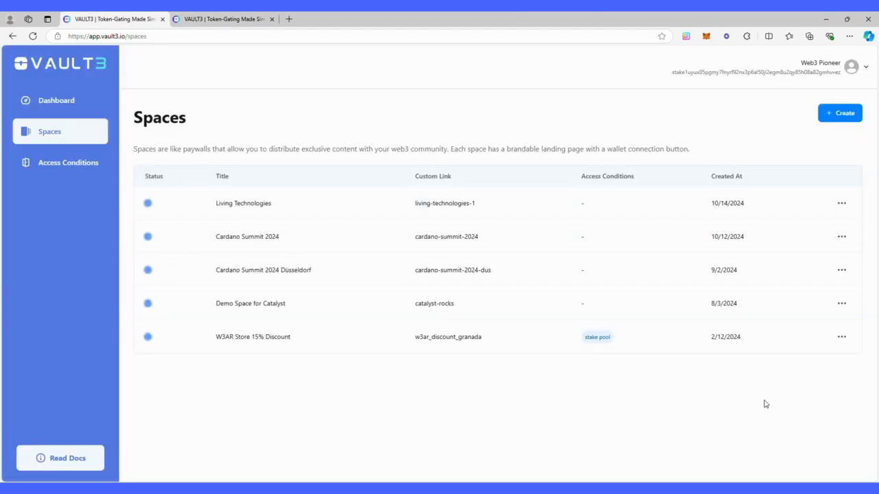
Preview the W3AR Store 15% Discount space's public page, then close it.
click(841, 120)
click(839, 341)
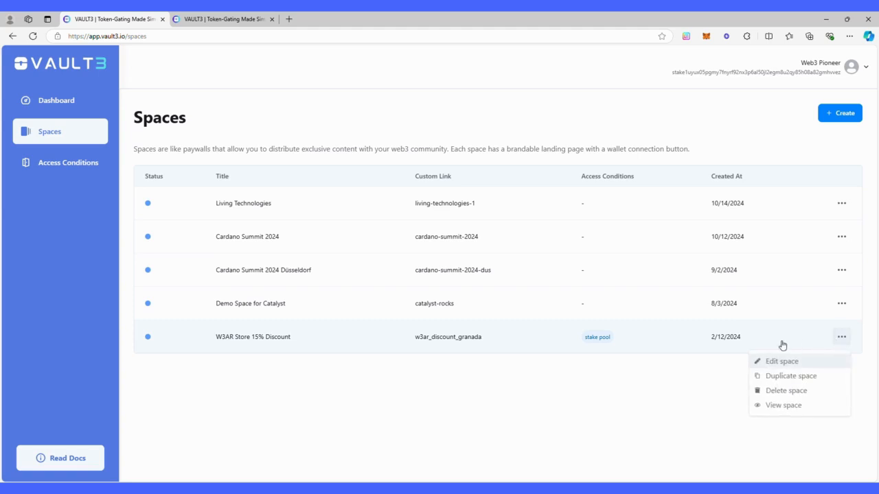
click(774, 403)
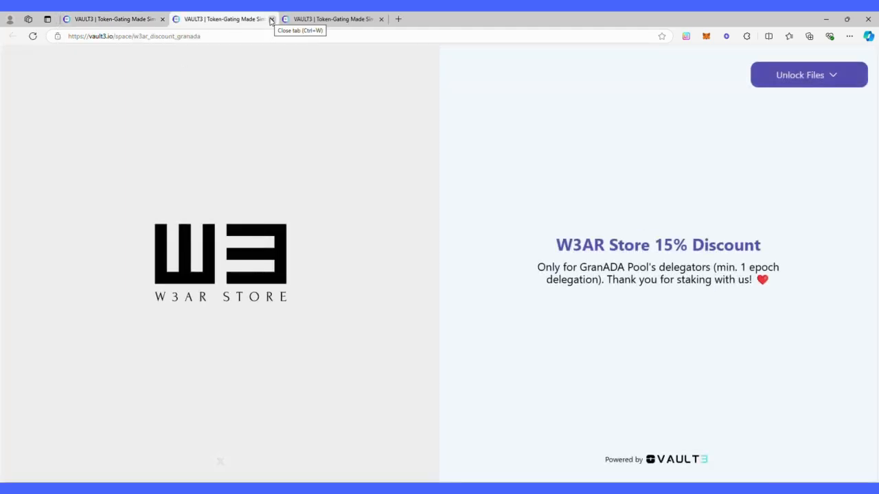
click(271, 19)
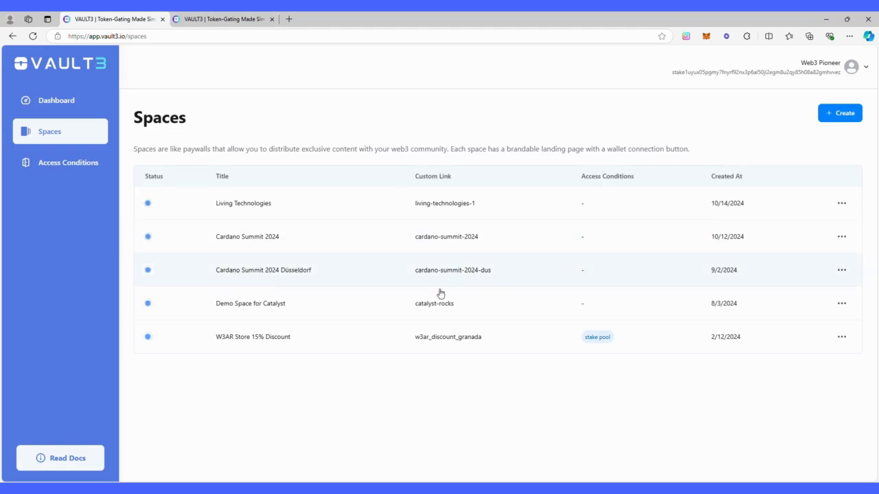